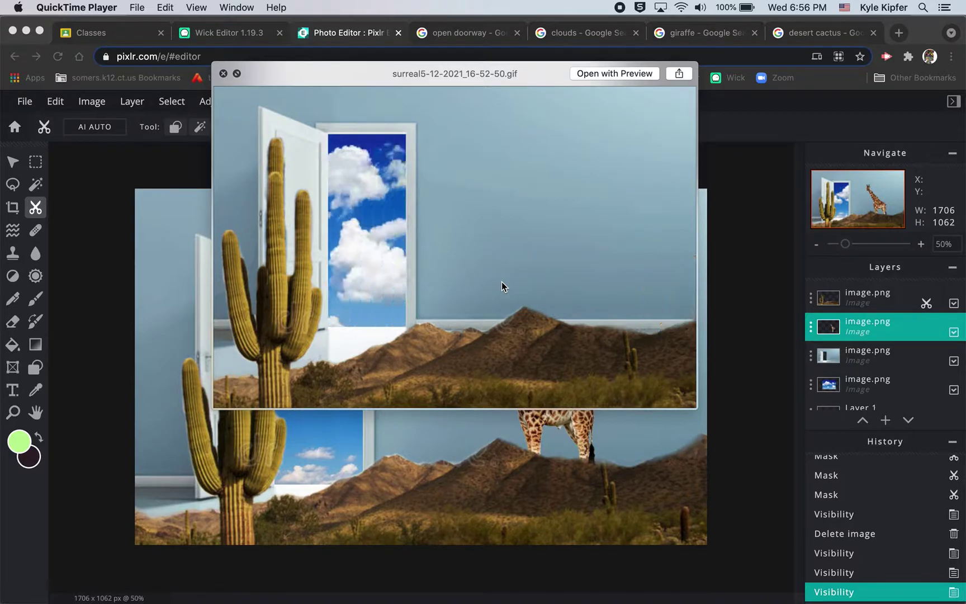
# Close the GIF preview and the Downloads window to bring the Pixlr scene back.
pyautogui.click(224, 75)
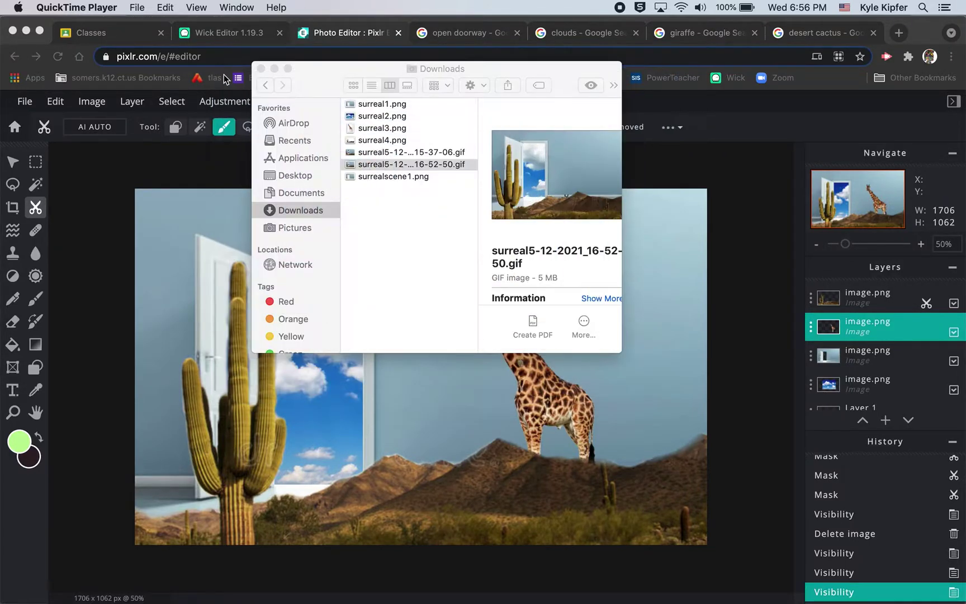
pyautogui.click(260, 69)
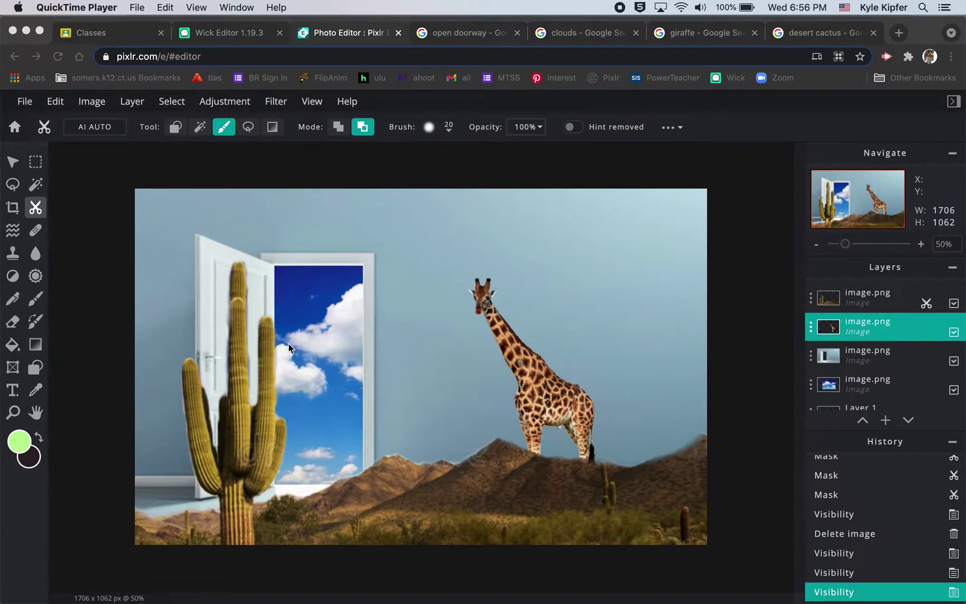
pyautogui.click(338, 168)
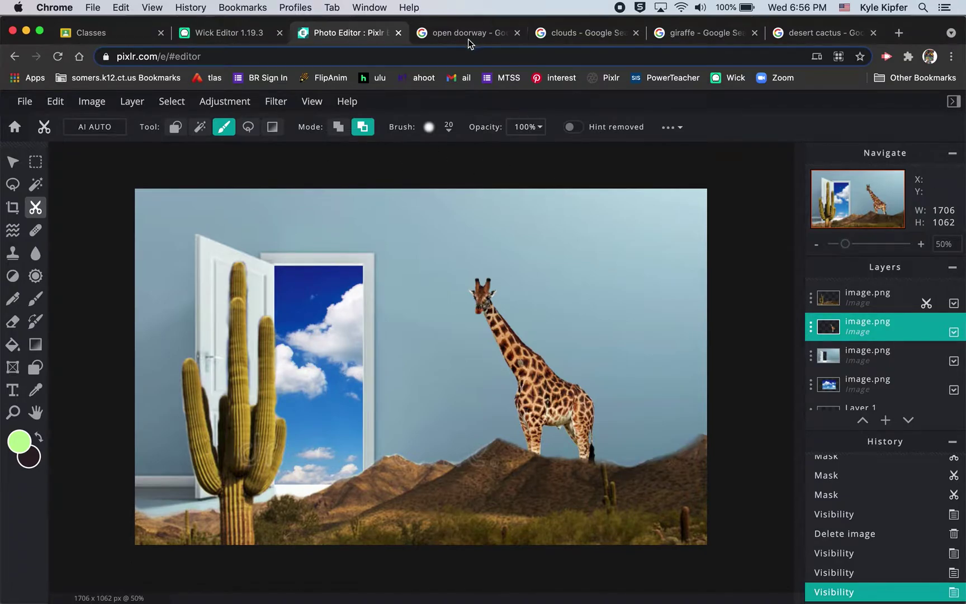
pyautogui.click(235, 40)
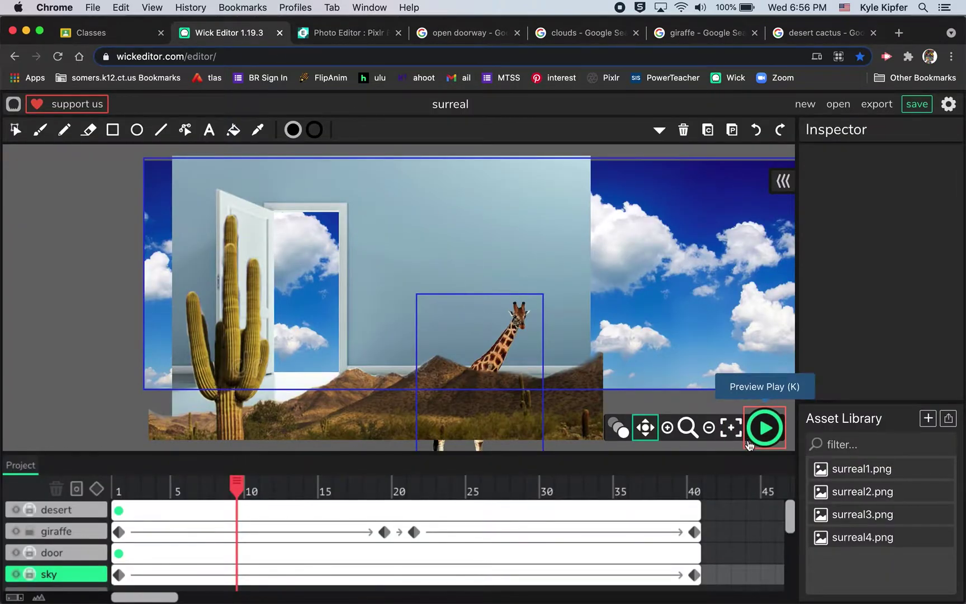
pyautogui.click(360, 37)
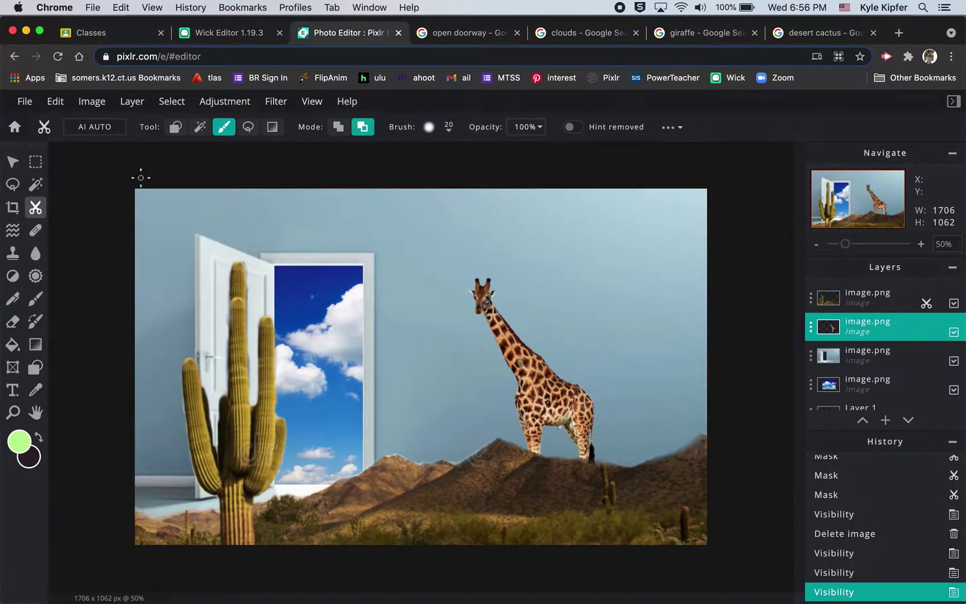
# From the Pixlr home screen, create a new 1920x1080 document named 'surrealscene'.
pyautogui.click(15, 128)
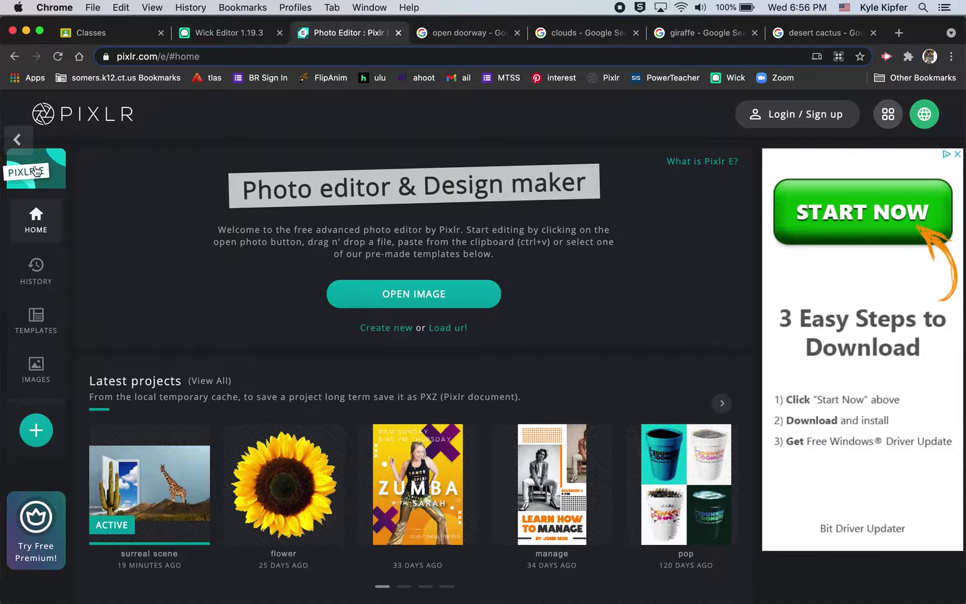
pyautogui.click(372, 329)
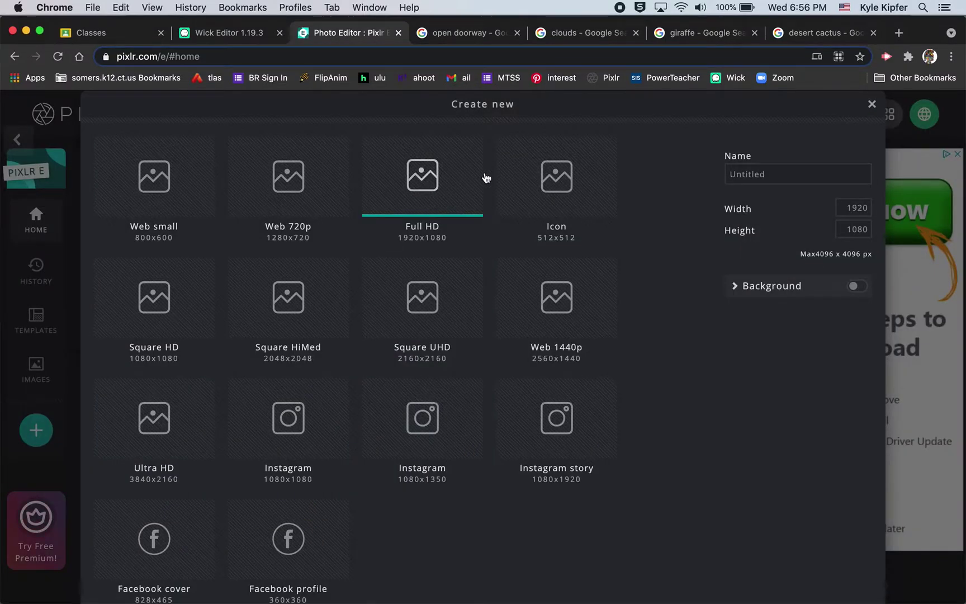
pyautogui.click(770, 172)
pyautogui.doubleClick(773, 173)
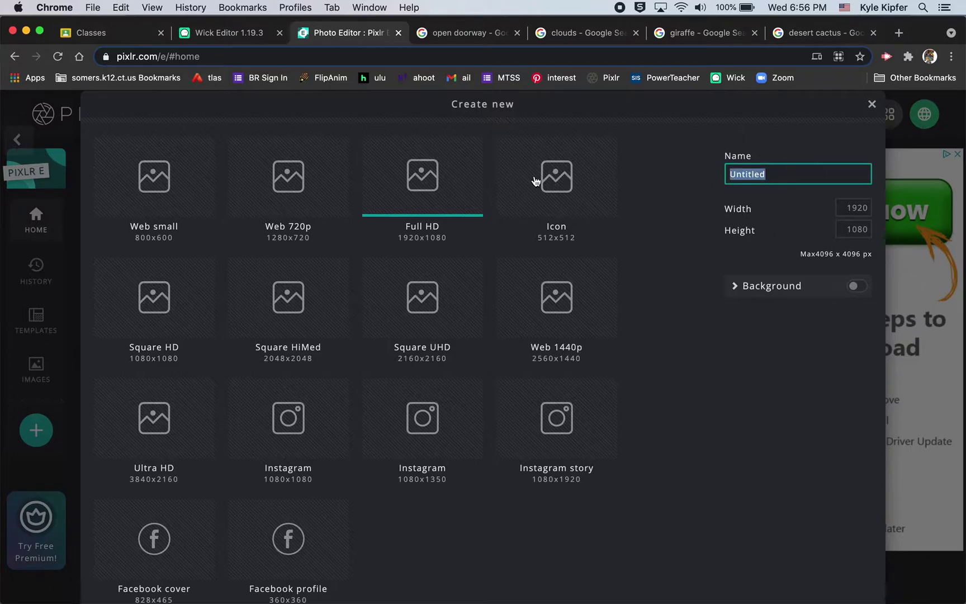
pyautogui.write('surrealscene')
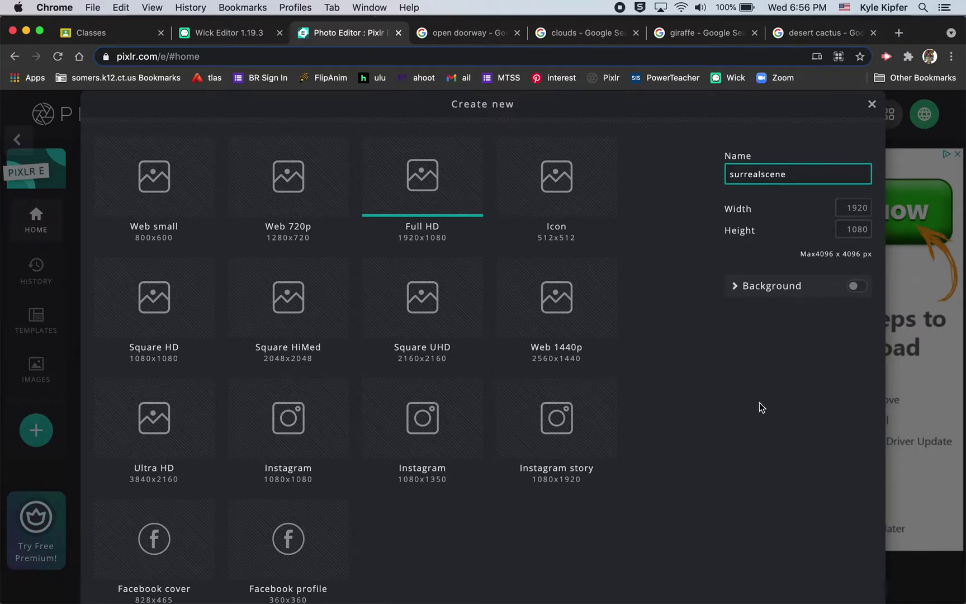
pyautogui.scroll(-2, 760, 402)
pyautogui.click(833, 583)
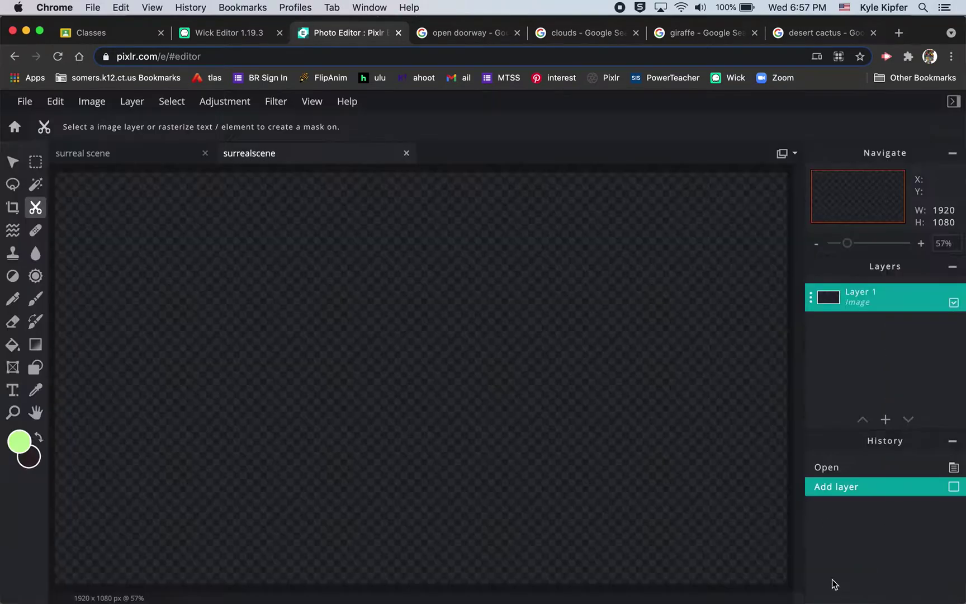
# Copy the open doorway photo from Google Images and paste it into surrealscene.
pyautogui.click(463, 32)
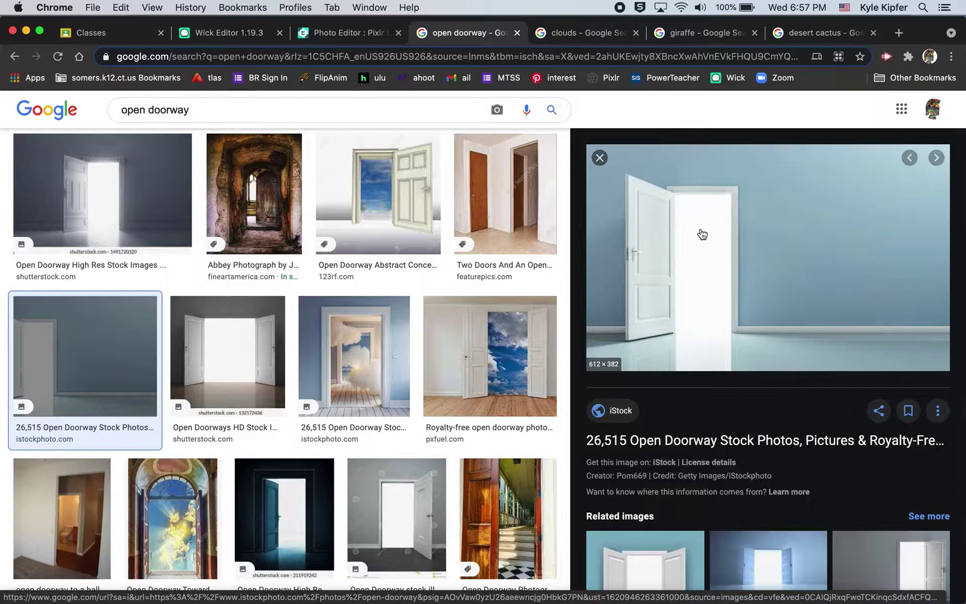
pyautogui.rightClick(759, 274)
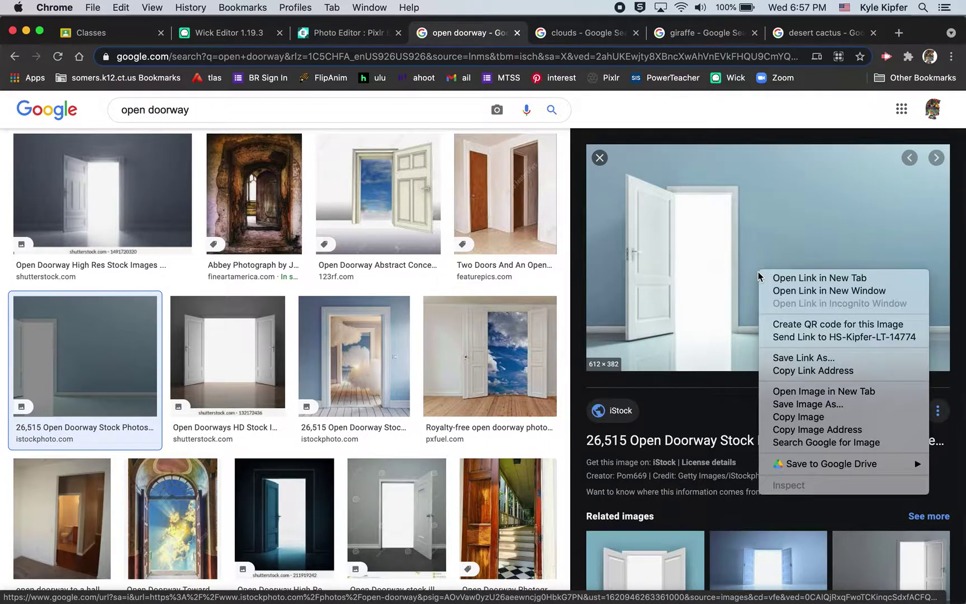
pyautogui.click(812, 421)
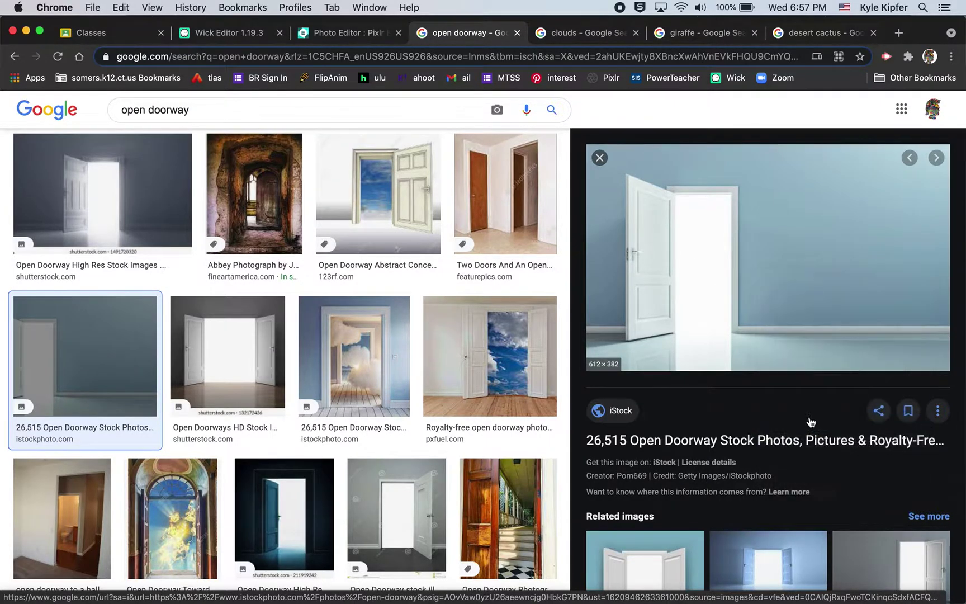
pyautogui.click(517, 34)
pyautogui.click(352, 32)
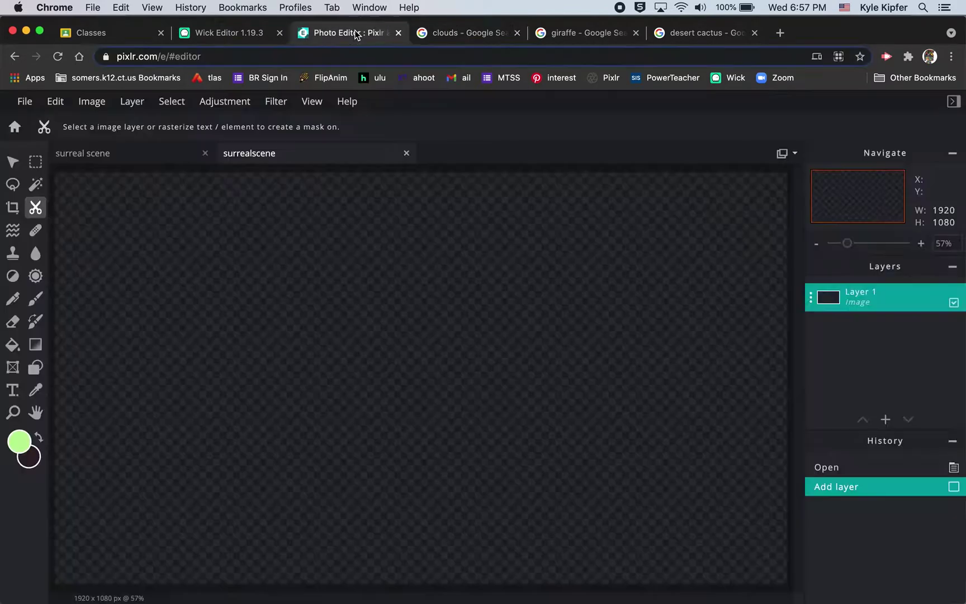
pyautogui.press('super+v')
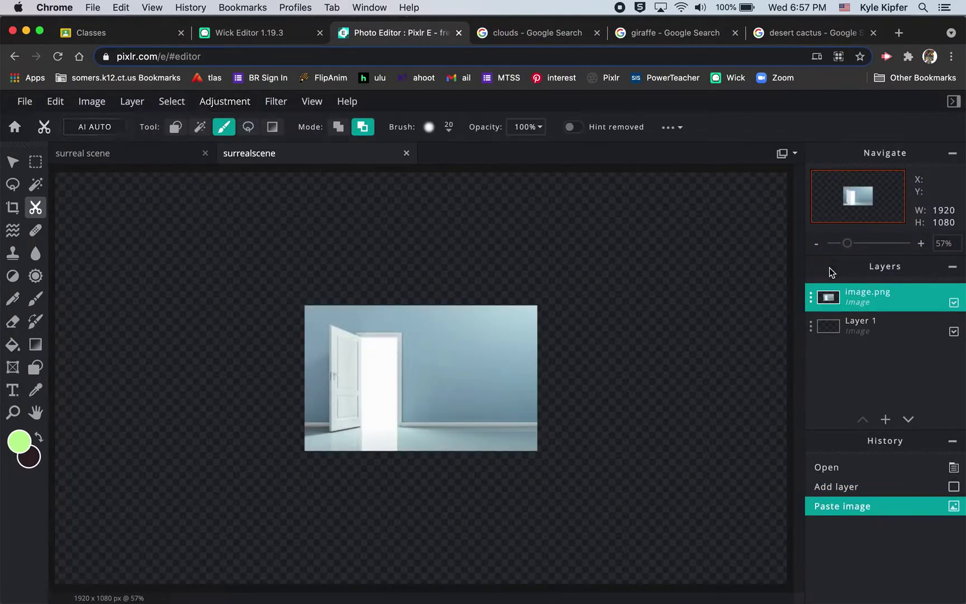
# Enlarge the door photo with Arrange until it covers the whole canvas.
pyautogui.click(817, 244)
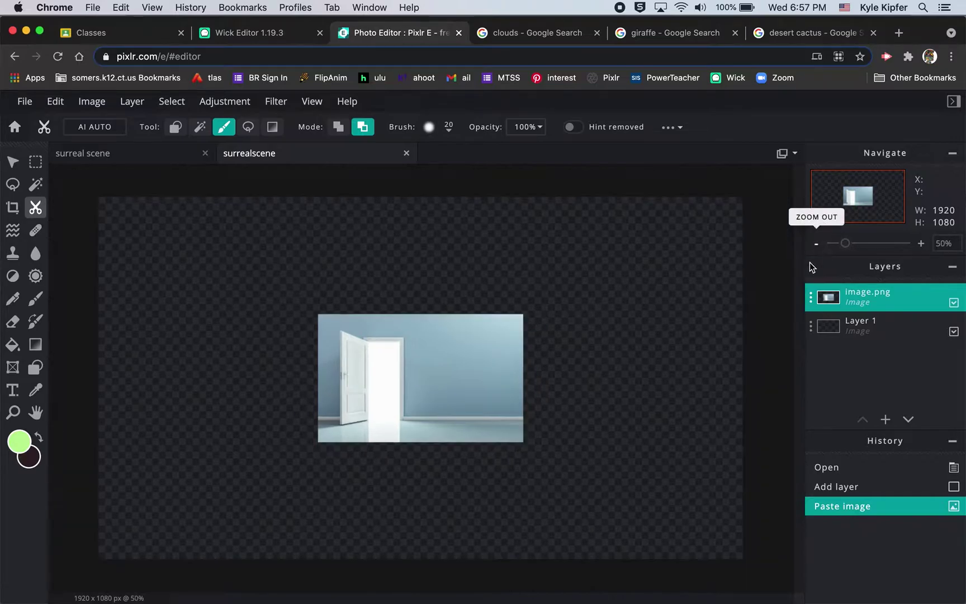
pyautogui.click(11, 161)
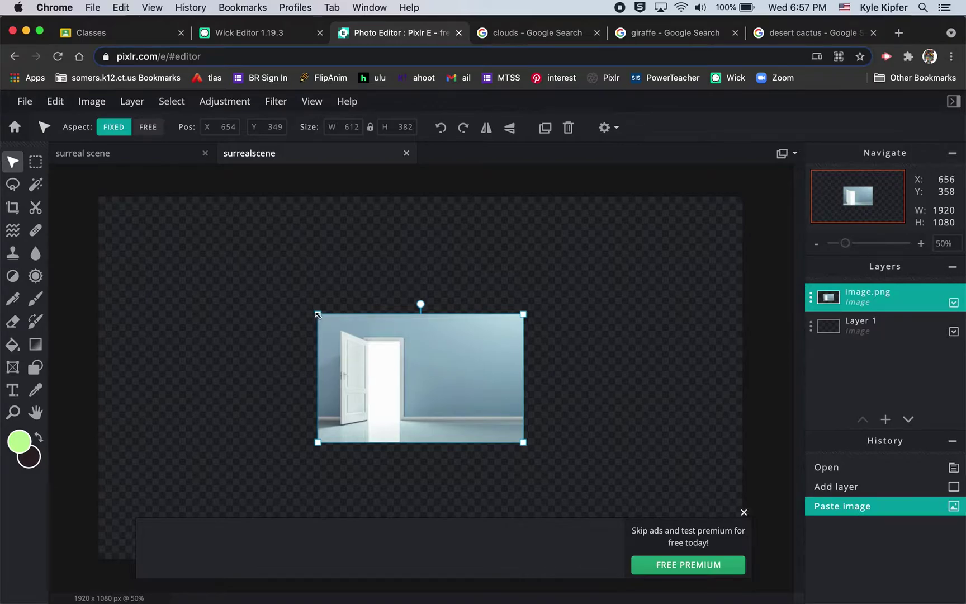
pyautogui.moveTo(318, 315); pyautogui.dragTo(128, 217)
pyautogui.moveTo(520, 437); pyautogui.dragTo(682, 526)
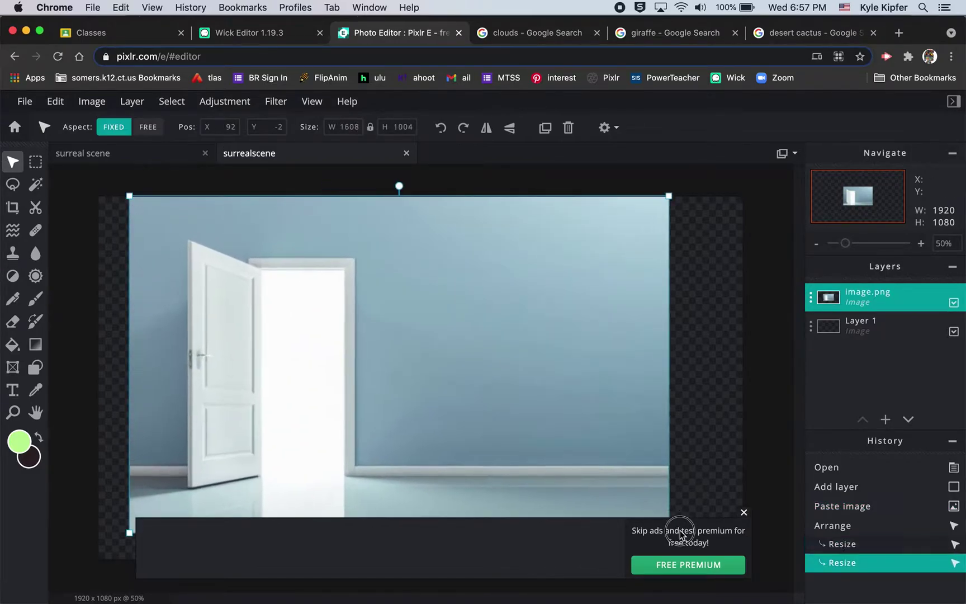
pyautogui.click(744, 512)
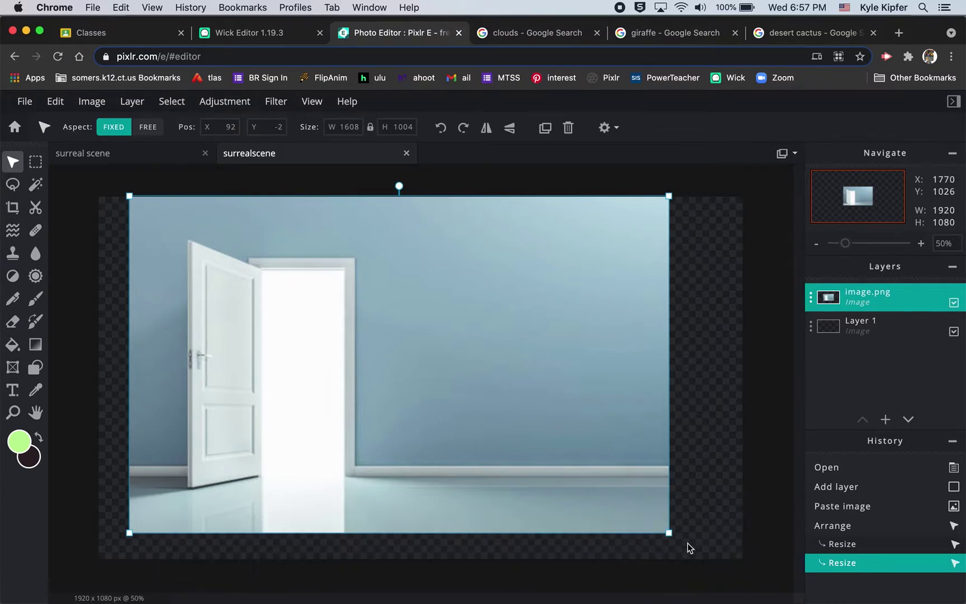
pyautogui.moveTo(666, 532); pyautogui.dragTo(711, 561)
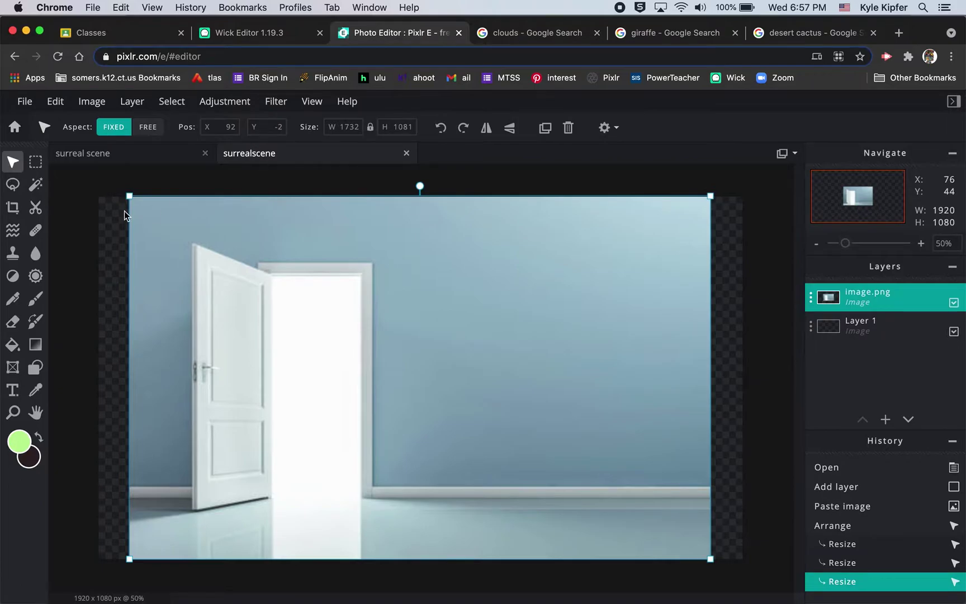
pyautogui.moveTo(130, 197); pyautogui.dragTo(126, 194)
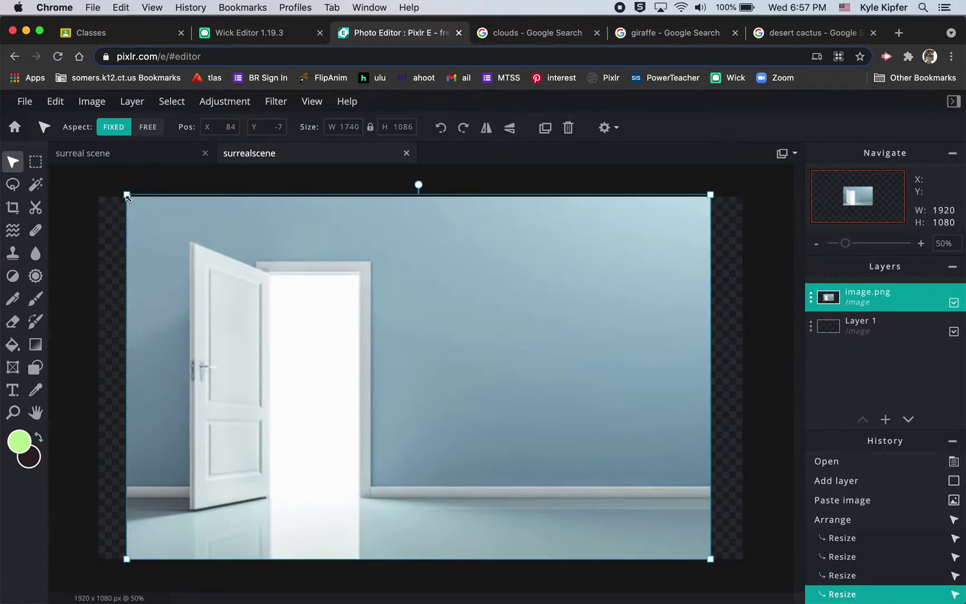
# Crop the canvas sides to 1730 x 1080 and deselect the door layer.
pyautogui.click(14, 208)
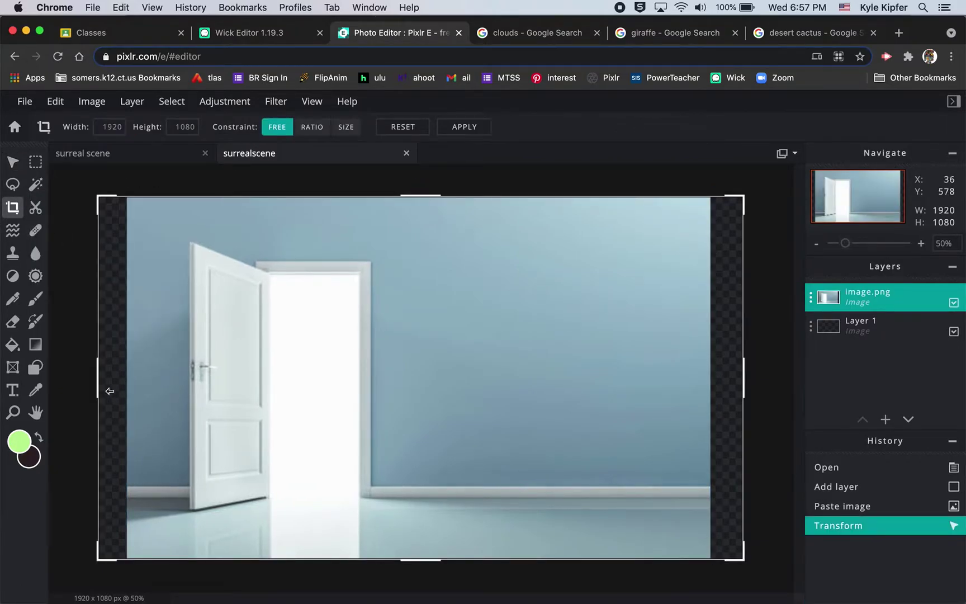
pyautogui.moveTo(98, 384); pyautogui.dragTo(127, 384)
pyautogui.moveTo(744, 383); pyautogui.dragTo(711, 389)
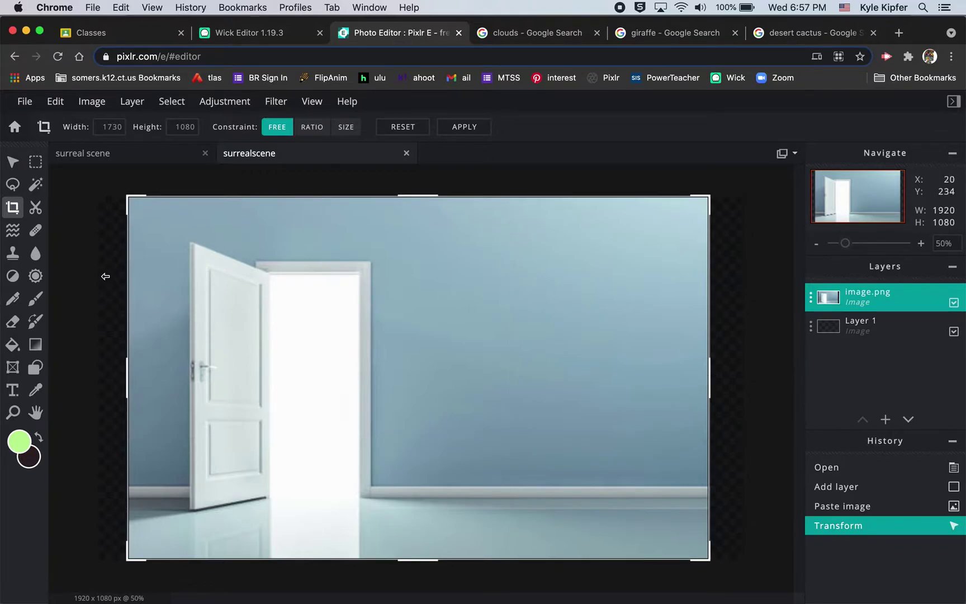
pyautogui.click(470, 127)
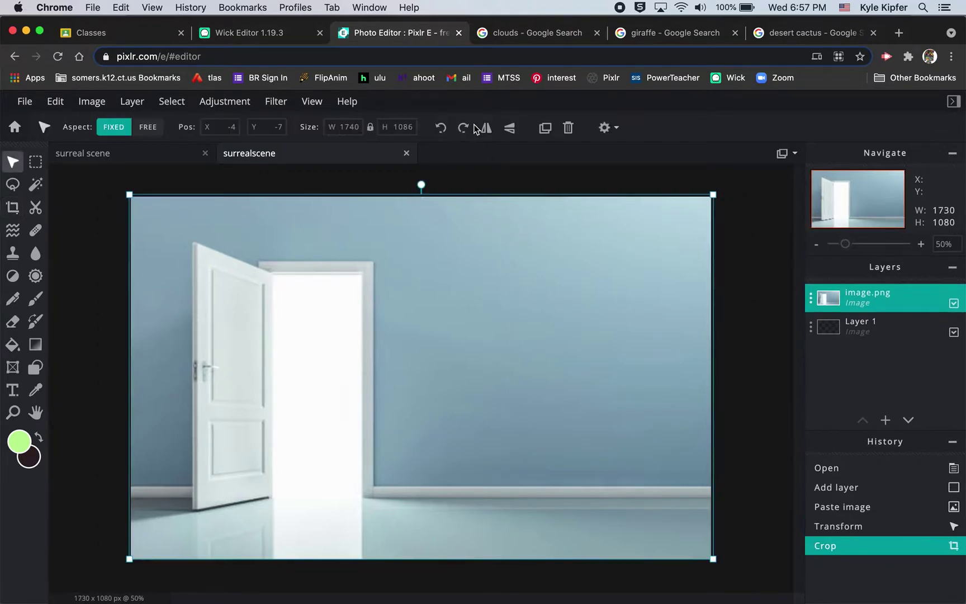
pyautogui.click(13, 207)
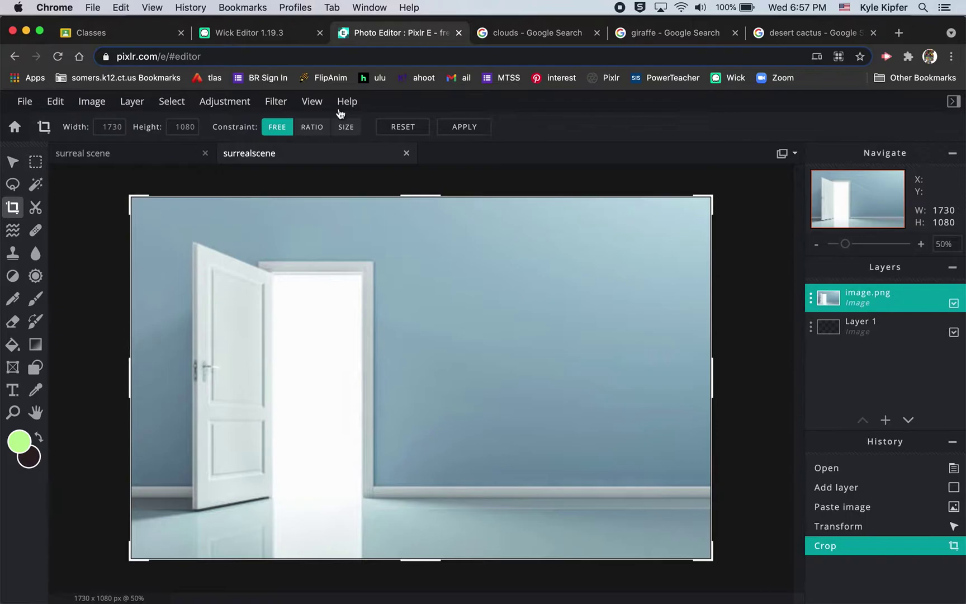
pyautogui.click(467, 130)
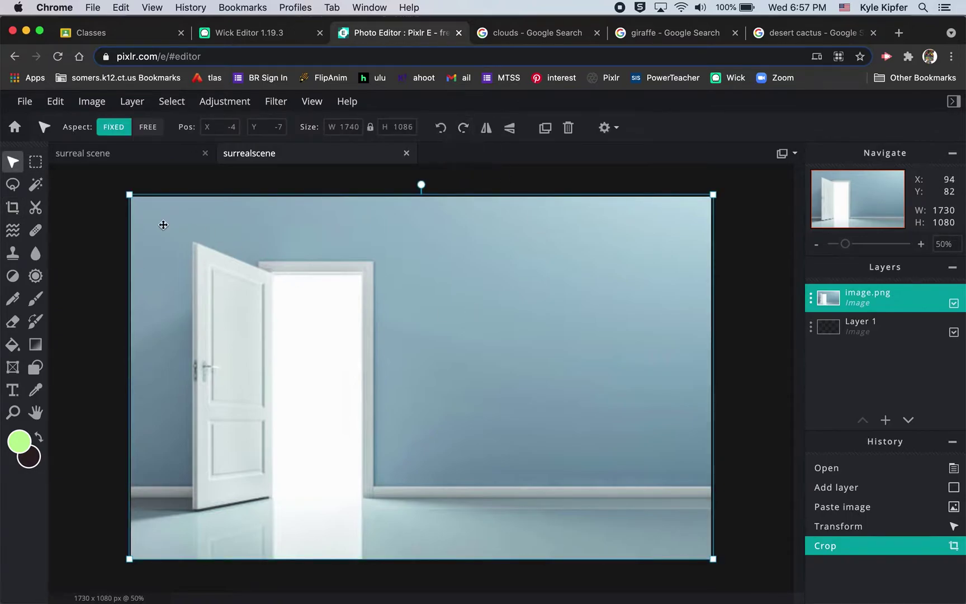
pyautogui.click(78, 213)
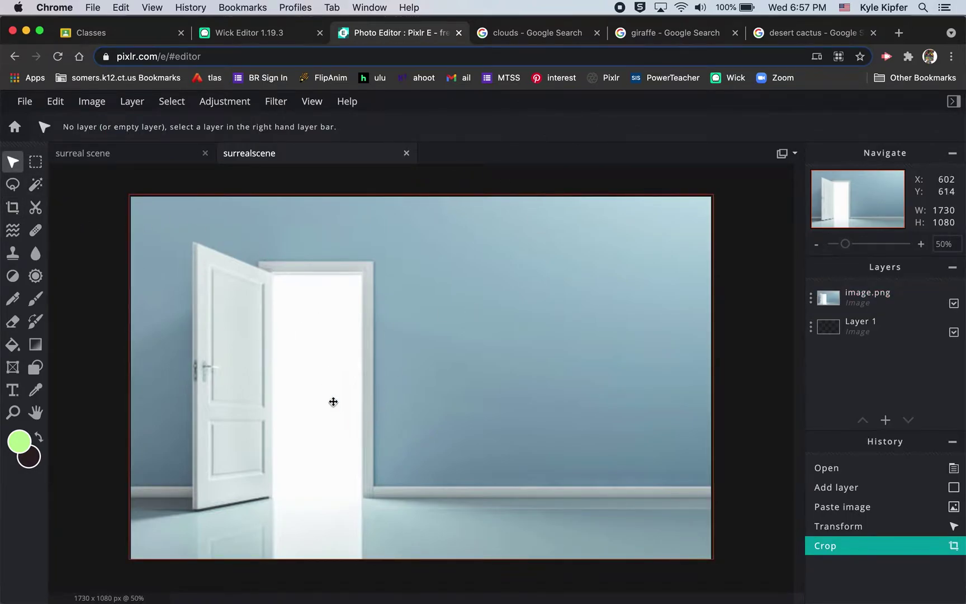
# Select the doorway opening with the rectangular marquee, delete it to transparency, and deselect.
pyautogui.click(35, 163)
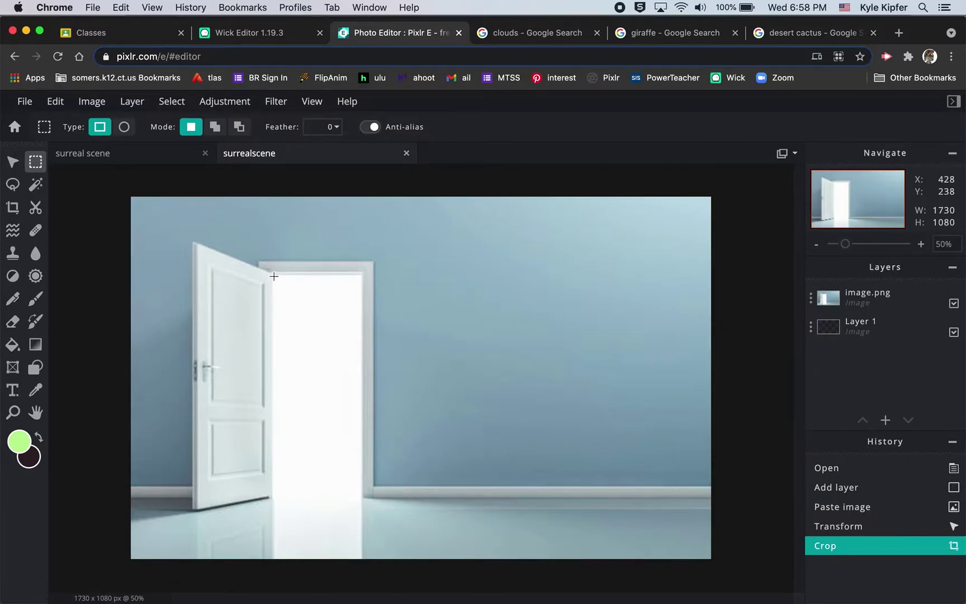
pyautogui.moveTo(274, 276); pyautogui.dragTo(362, 491)
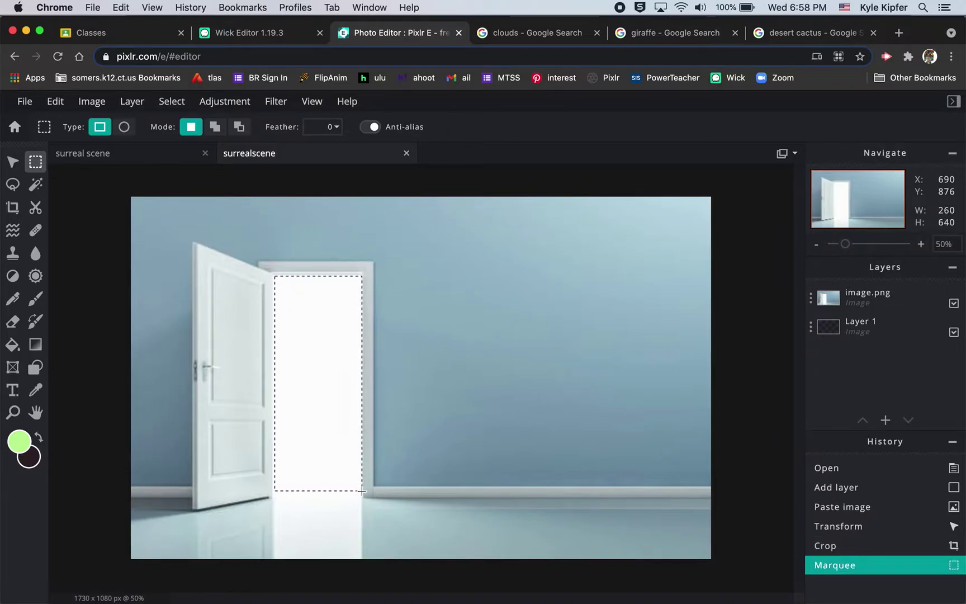
pyautogui.press('BackSpace')
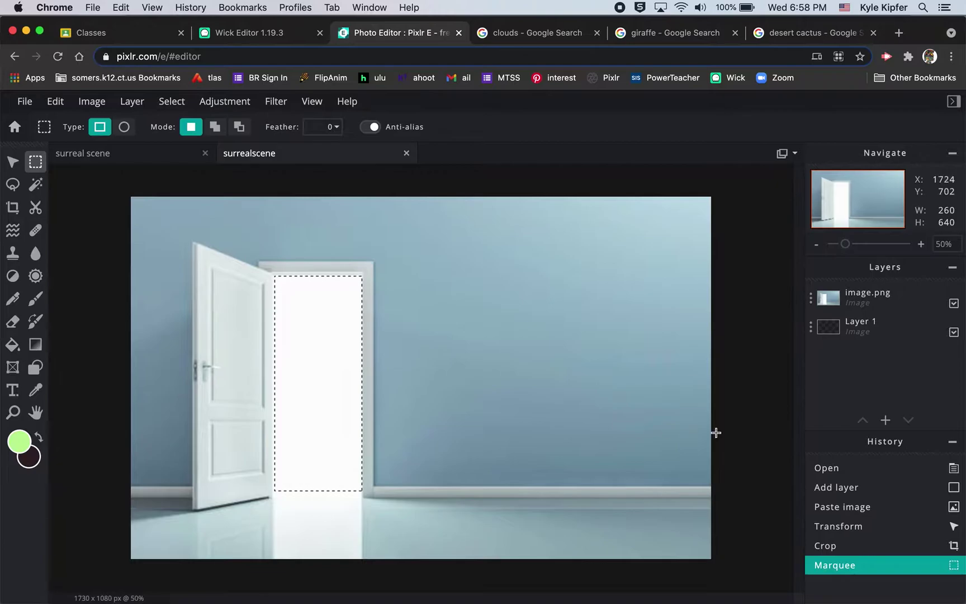
pyautogui.click(893, 294)
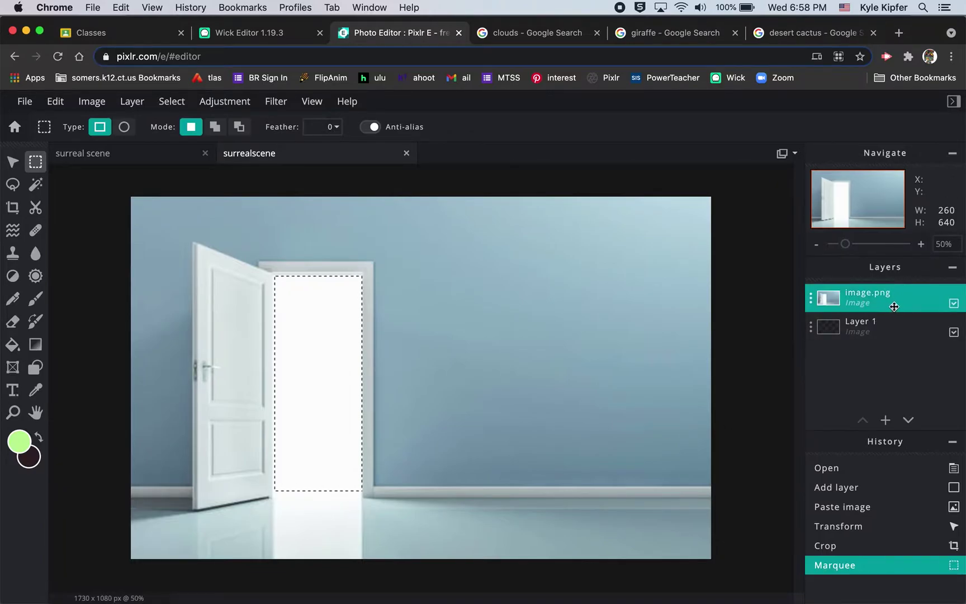
pyautogui.press('BackSpace')
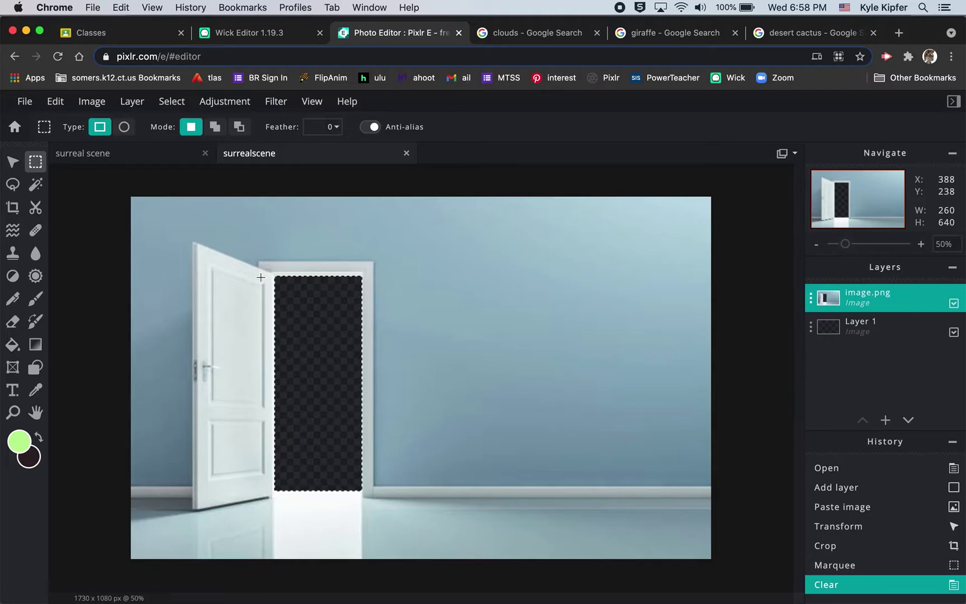
pyautogui.hotkey('ctrl', 'd')
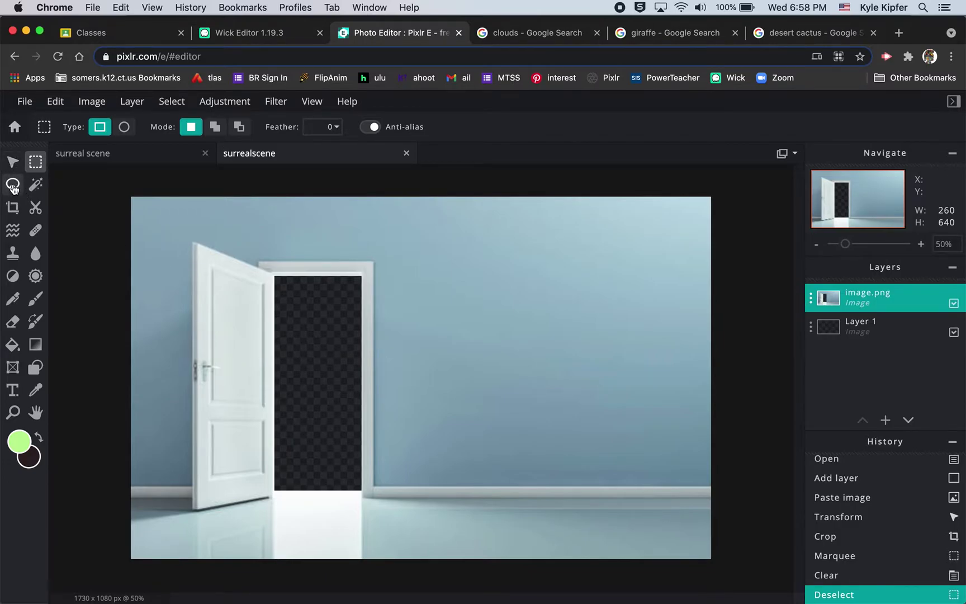
# Try out the Lasso, Magic Wand and Marquee selection tools, ending on Magic Wand.
pyautogui.click(13, 185)
pyautogui.click(36, 185)
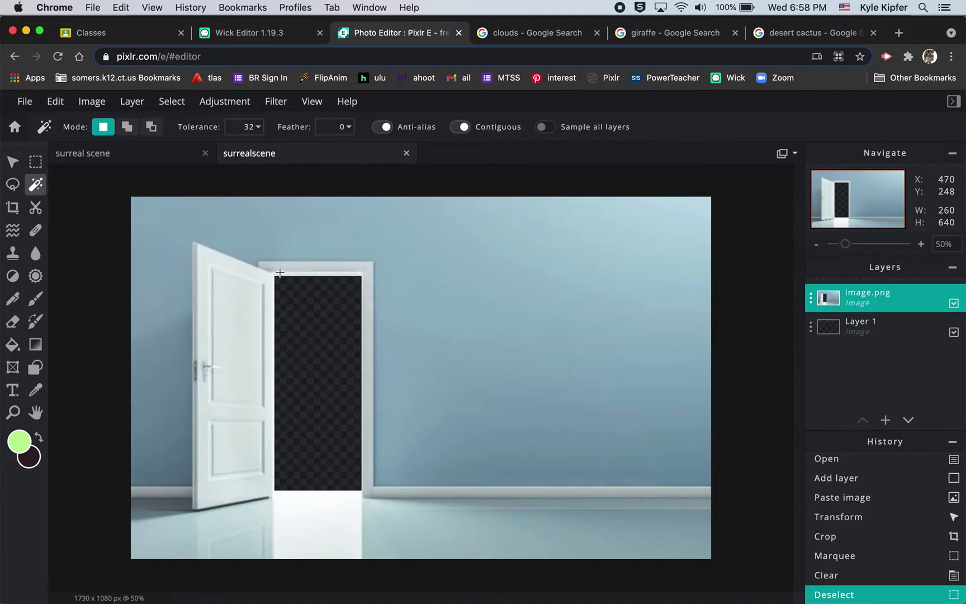
pyautogui.click(36, 162)
pyautogui.click(35, 185)
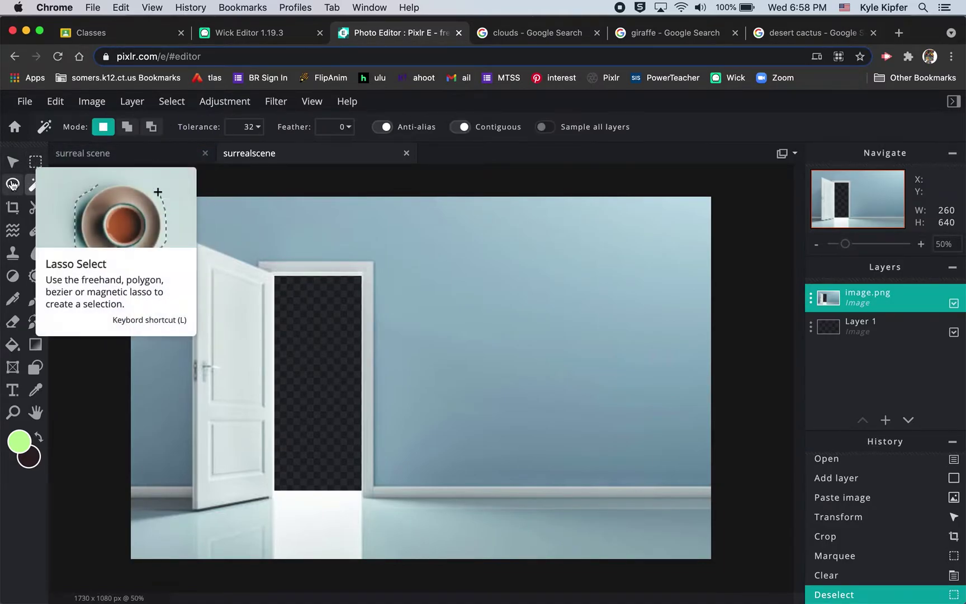
pyautogui.click(12, 185)
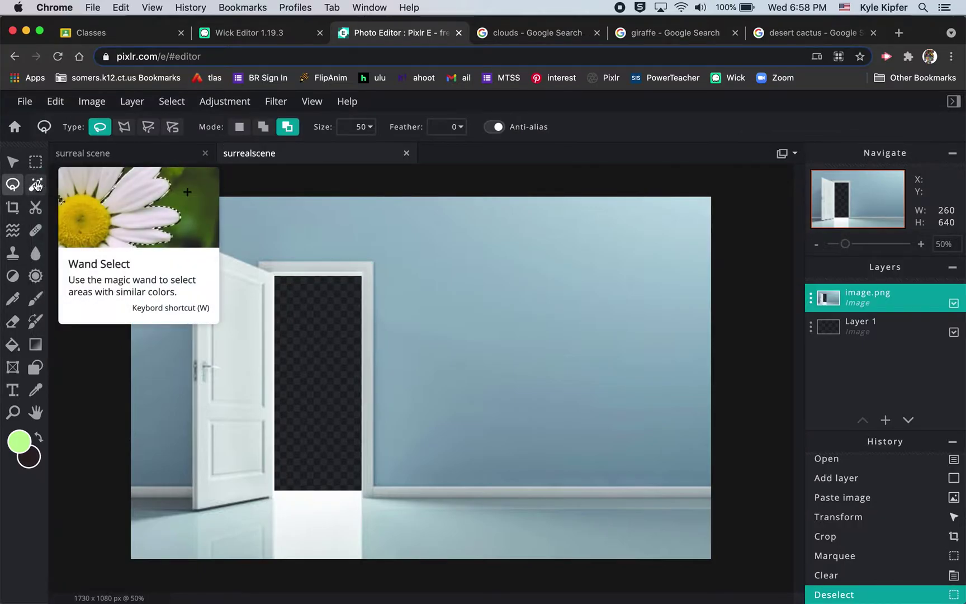
pyautogui.click(35, 185)
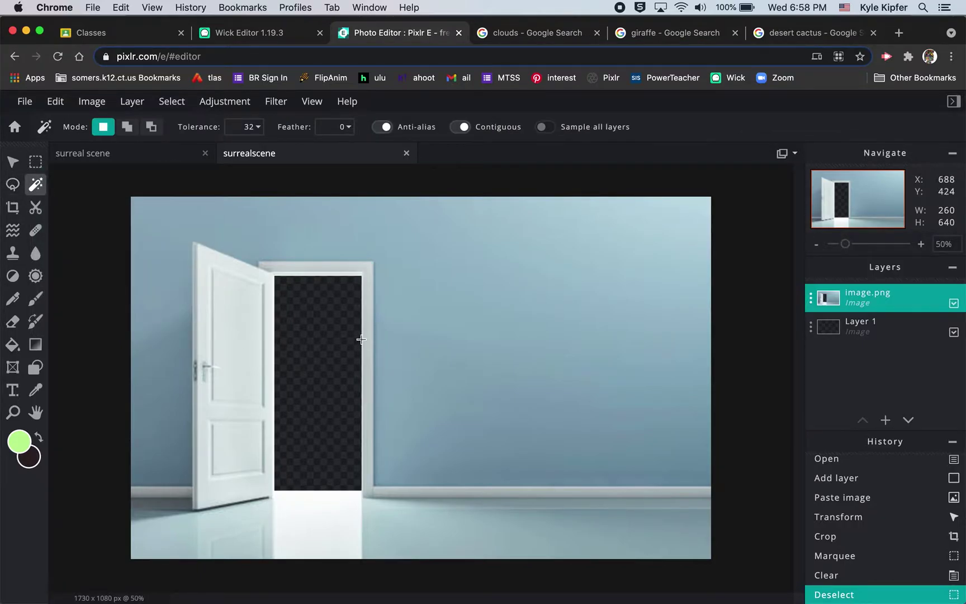
# Copy the clouds picture from Google Images and paste it as a new layer in surrealscene.
pyautogui.click(523, 35)
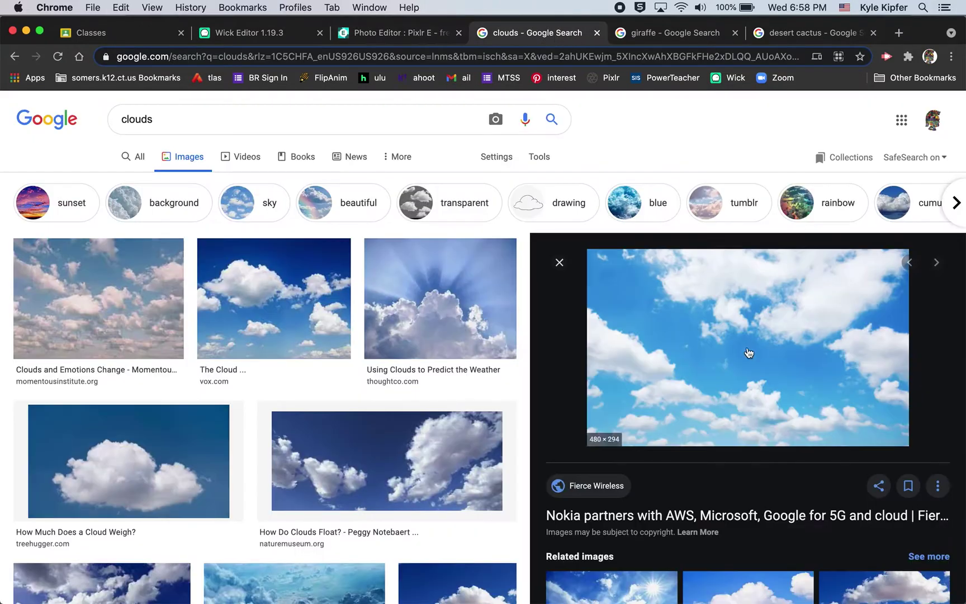
pyautogui.rightClick(709, 324)
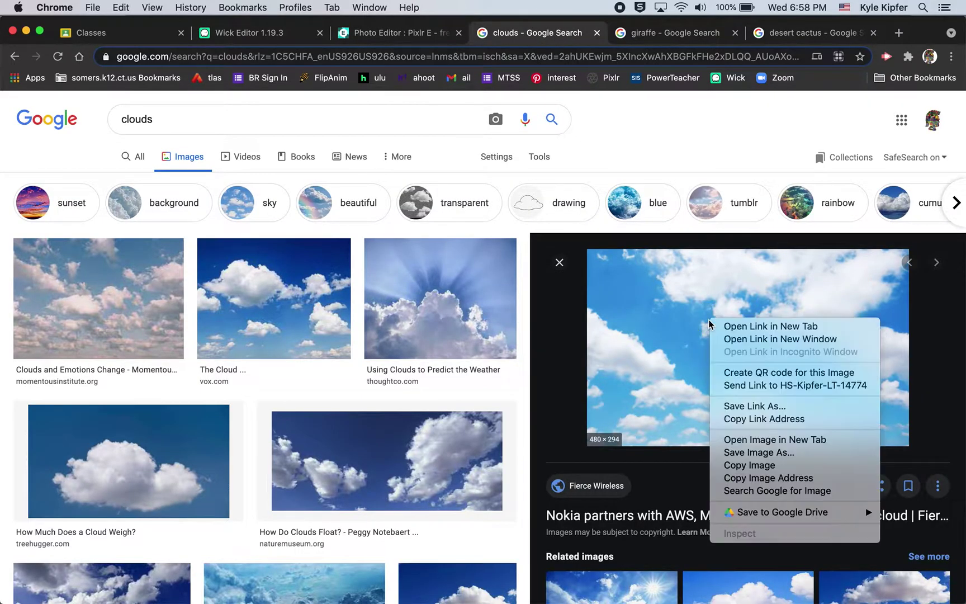
pyautogui.click(758, 465)
pyautogui.click(598, 34)
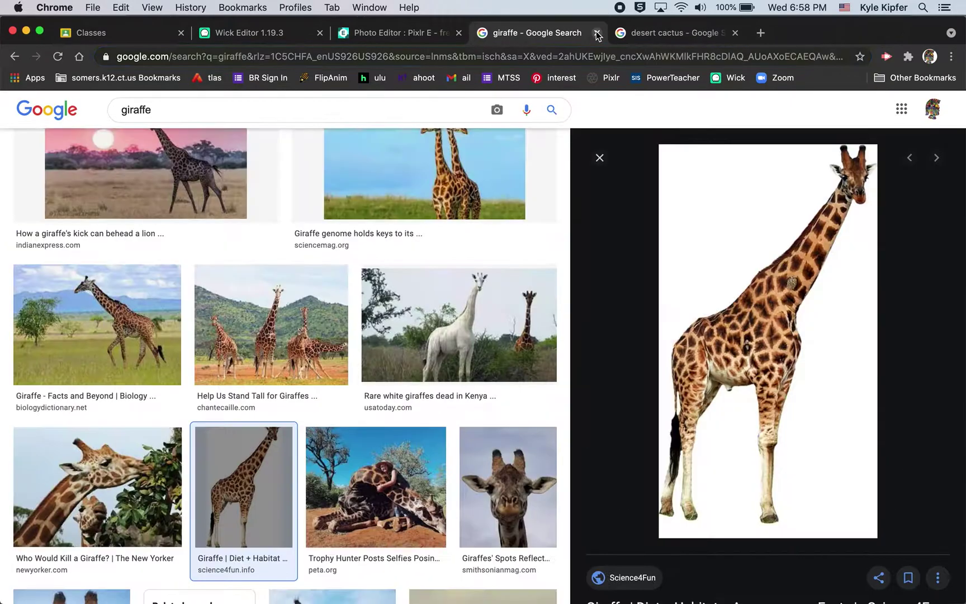
pyautogui.click(407, 34)
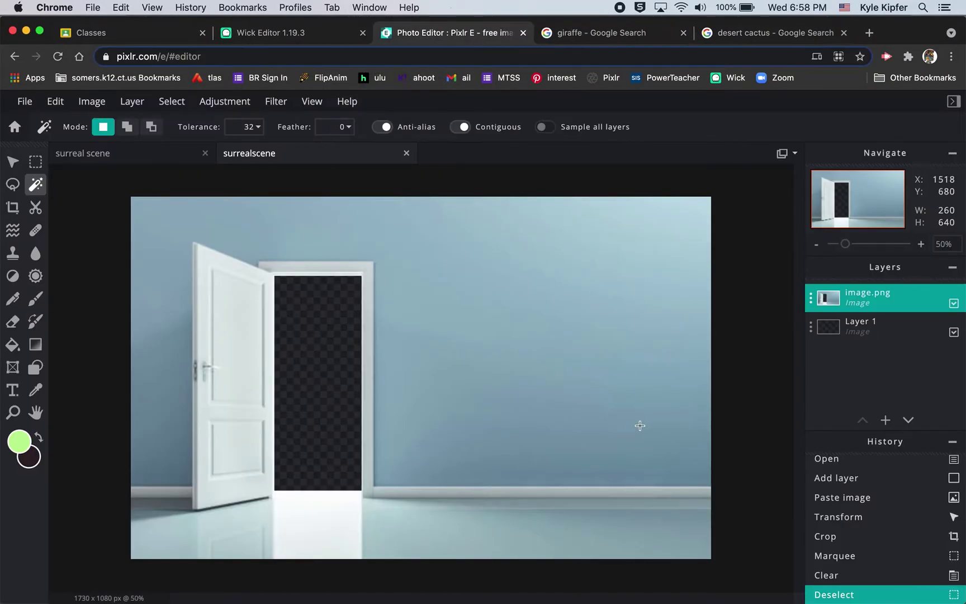
pyautogui.press('super+v')
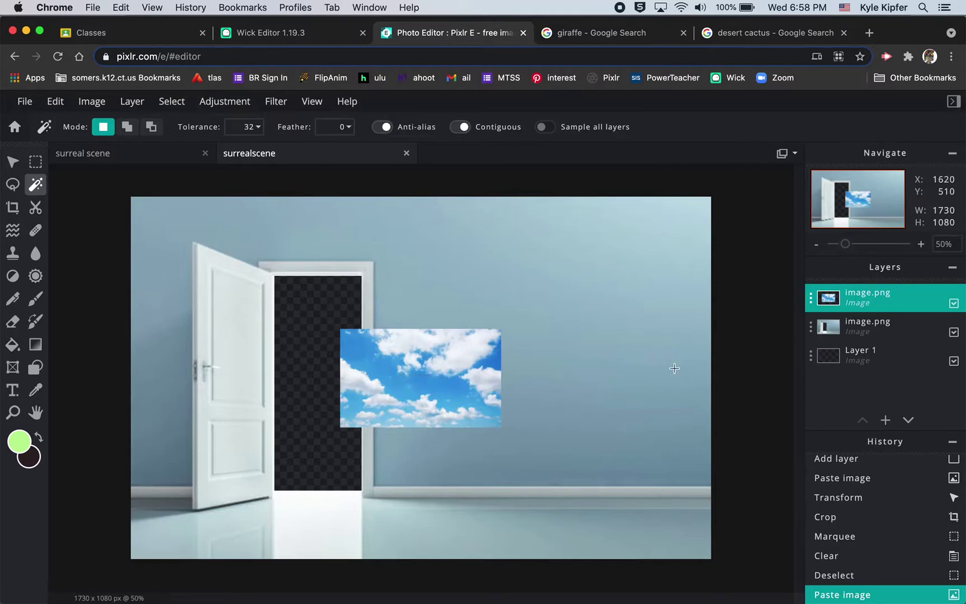
# Enlarge the clouds to fill the doorway and move their layer beneath the room layer.
pyautogui.click(12, 162)
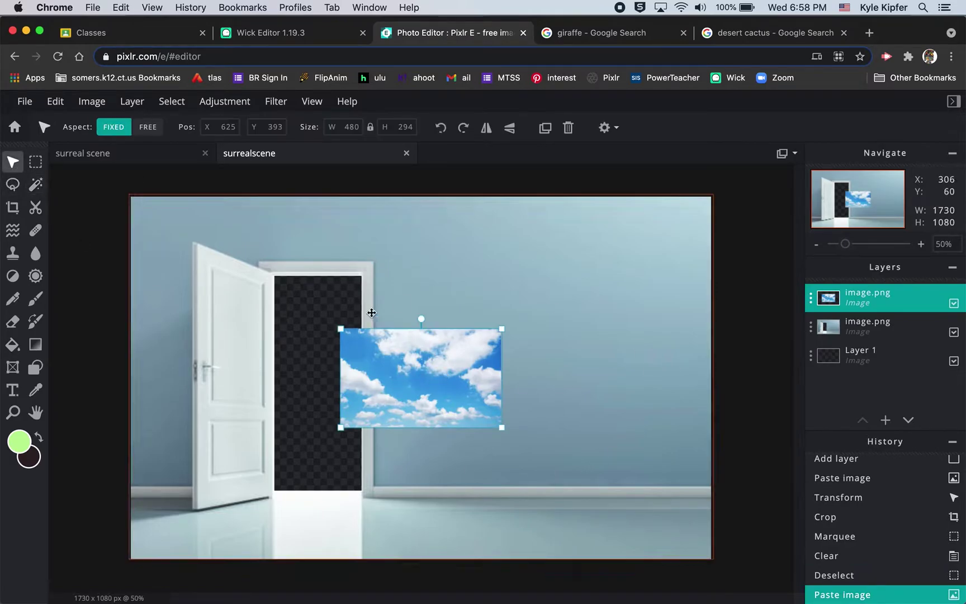
pyautogui.moveTo(341, 329); pyautogui.dragTo(233, 262)
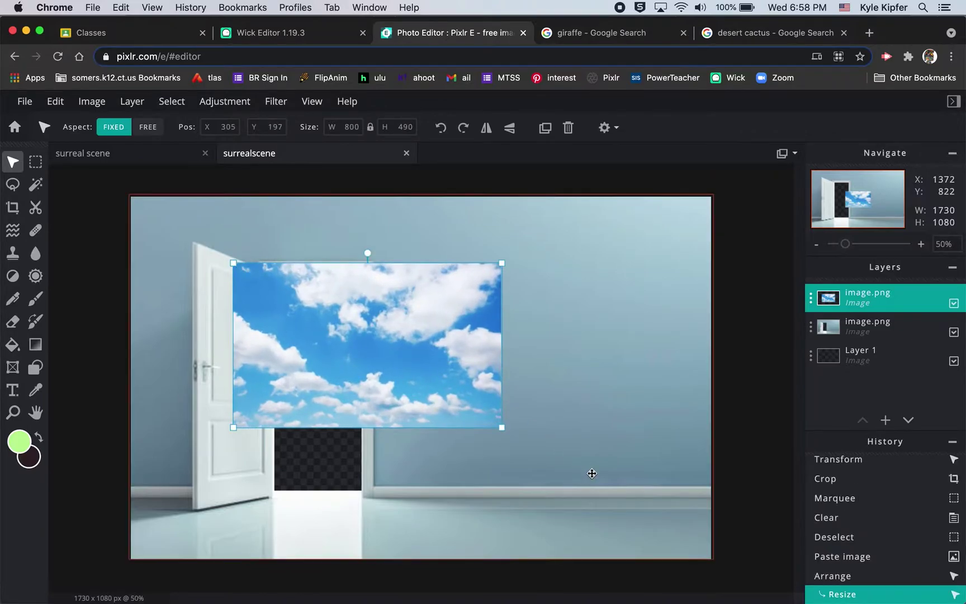
pyautogui.moveTo(499, 426); pyautogui.dragTo(616, 507)
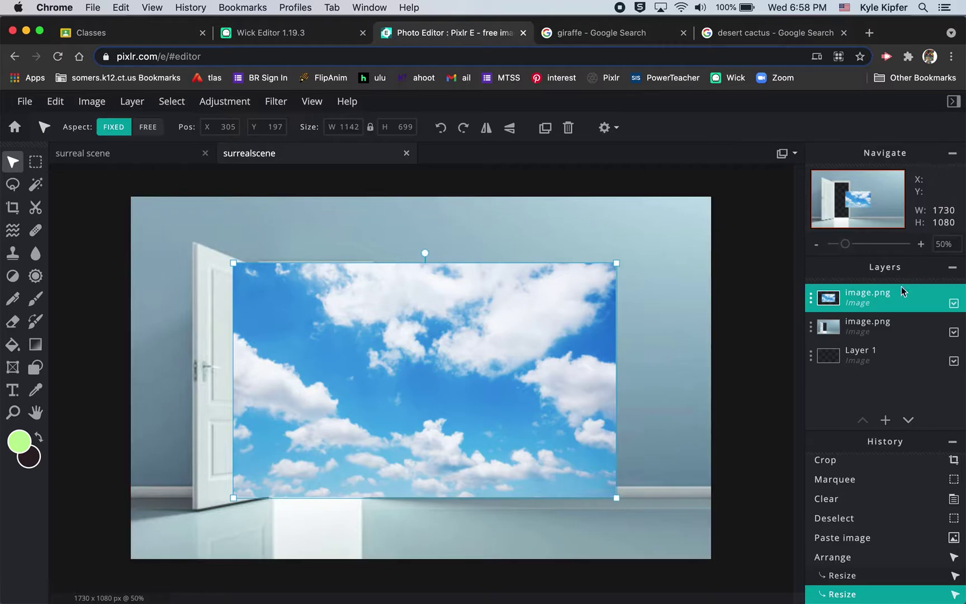
pyautogui.moveTo(884, 300); pyautogui.dragTo(887, 332)
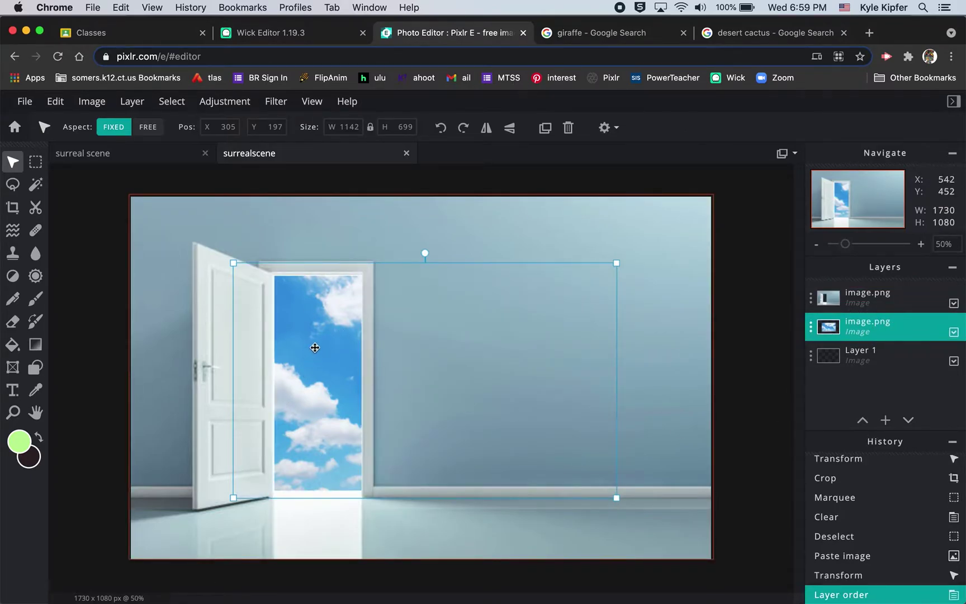
pyautogui.click(356, 173)
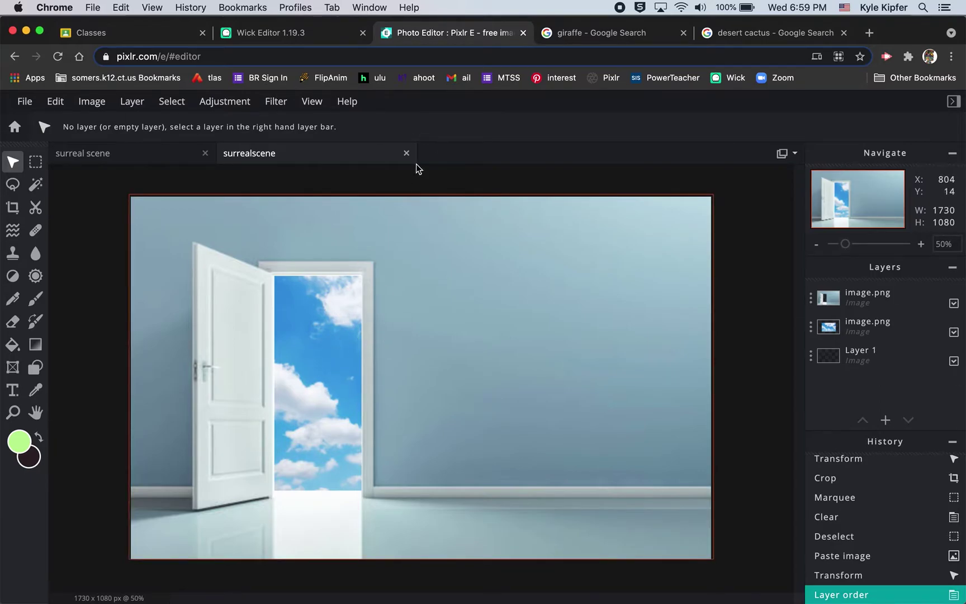
# Copy the standing giraffe image from Google Images, close its tab, and return to Pixlr.
pyautogui.click(616, 41)
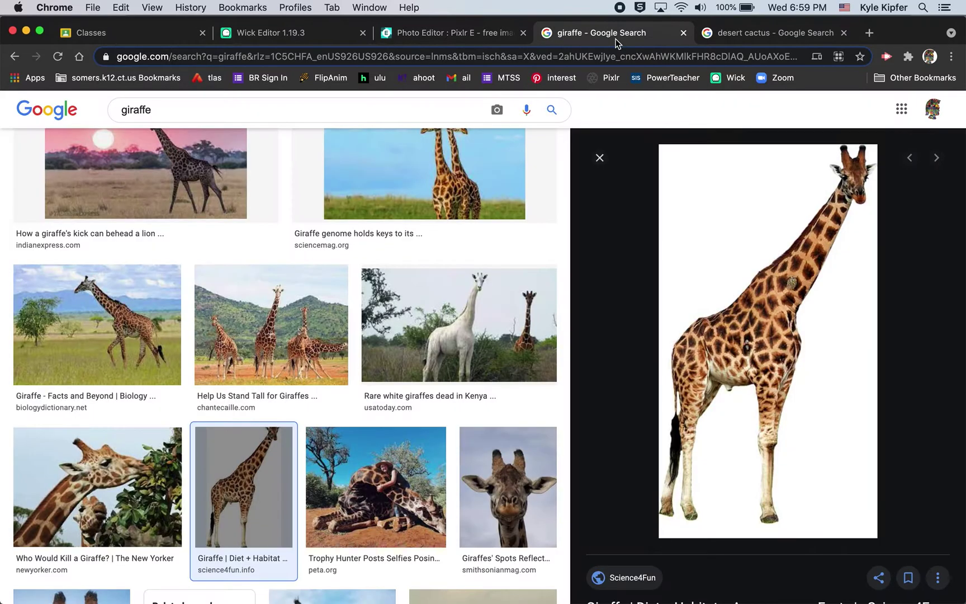
pyautogui.rightClick(731, 273)
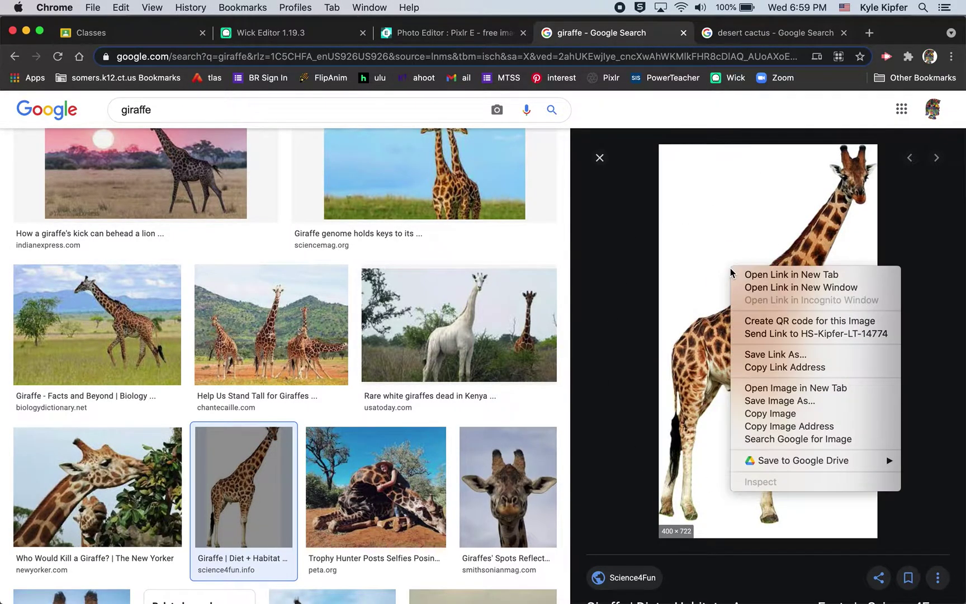
pyautogui.click(775, 415)
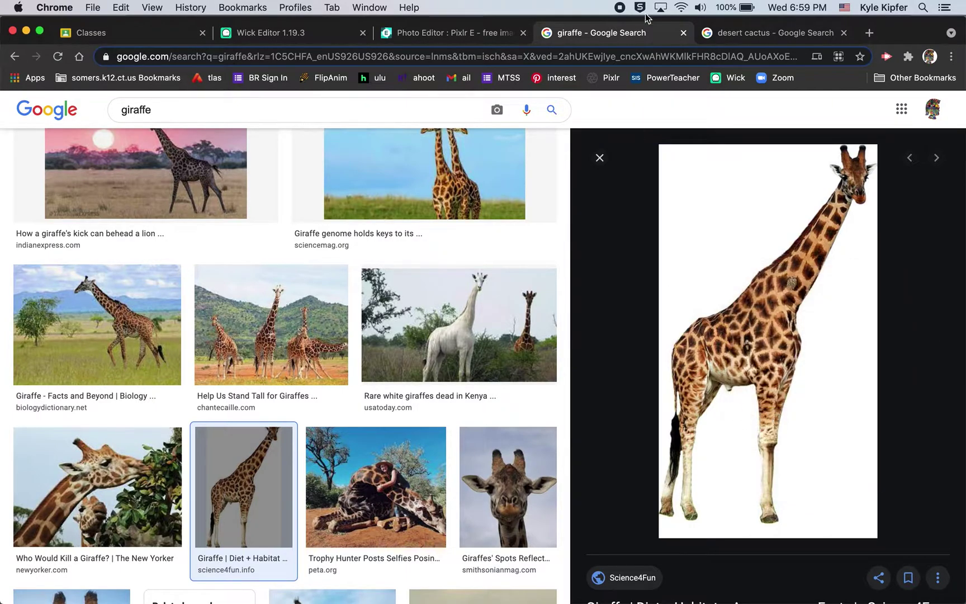
pyautogui.click(684, 33)
pyautogui.click(441, 33)
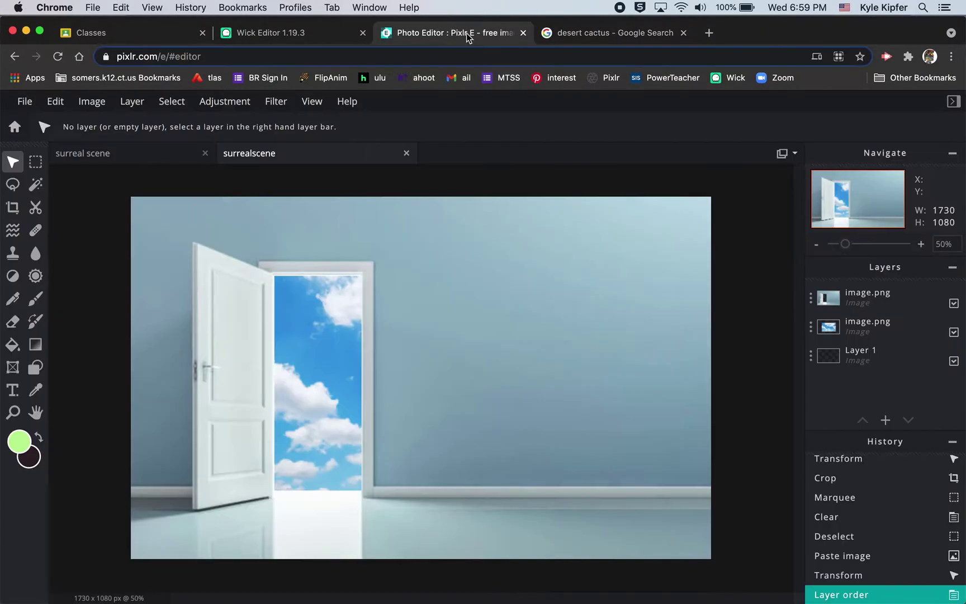
# Paste the giraffe, move it right of the doorway, and Magic Wand-select its white background.
pyautogui.press('super+v')
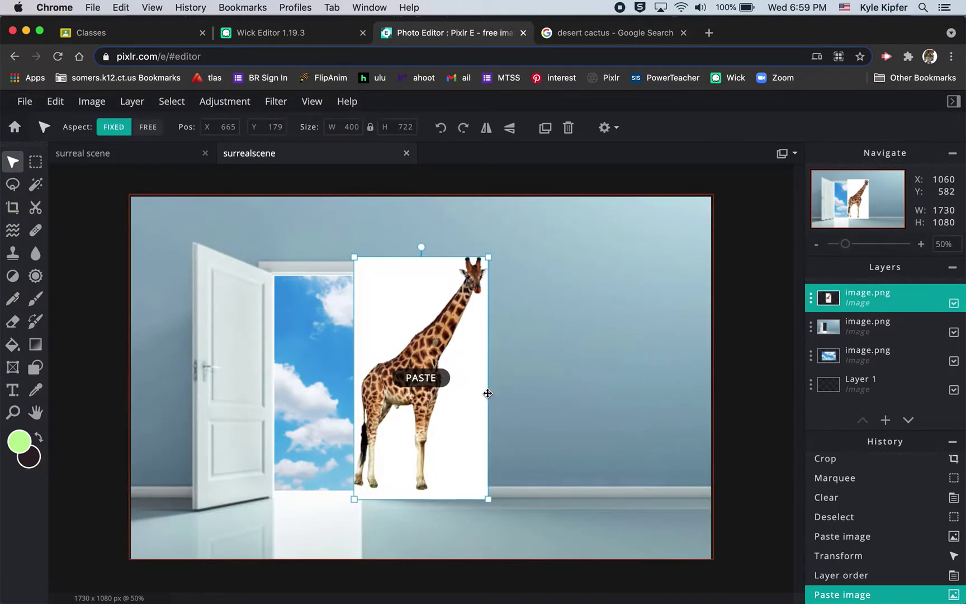
pyautogui.moveTo(416, 346); pyautogui.dragTo(558, 364)
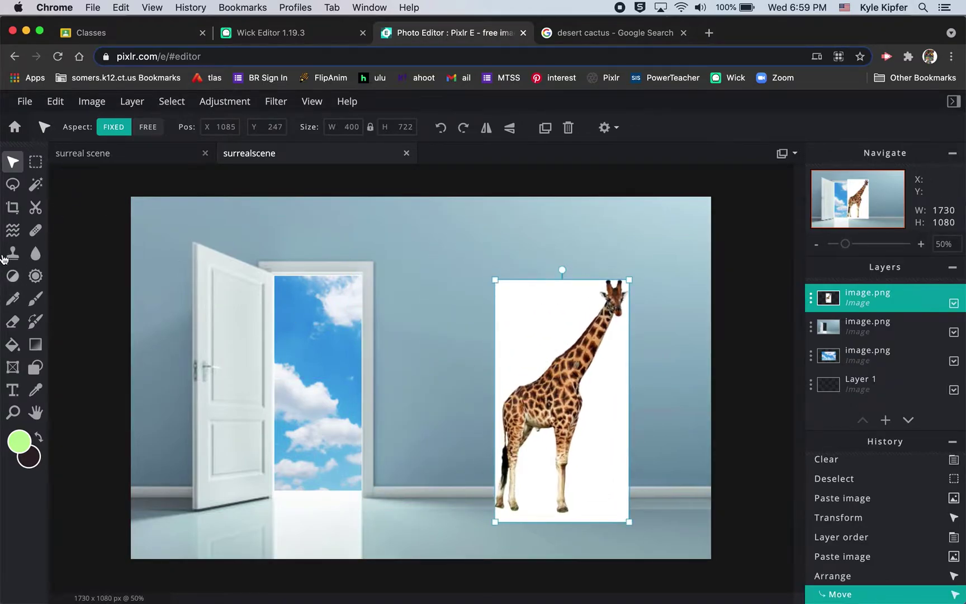
pyautogui.click(35, 184)
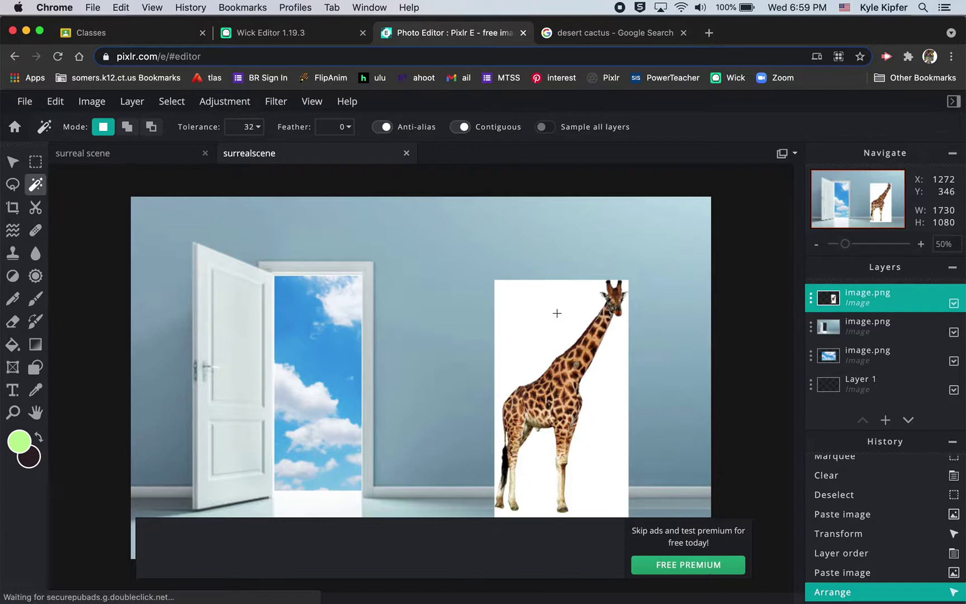
pyautogui.click(548, 312)
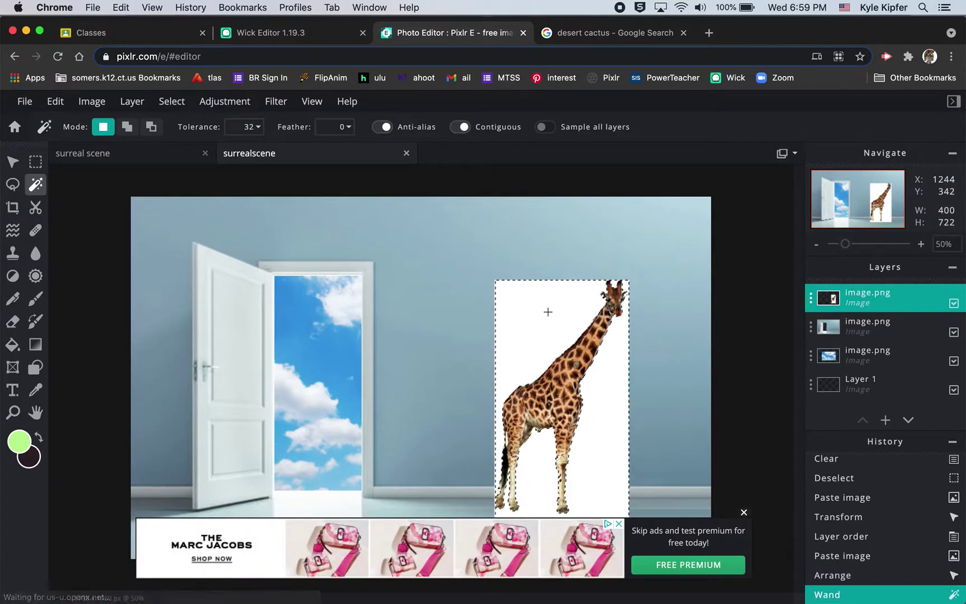
pyautogui.click(743, 513)
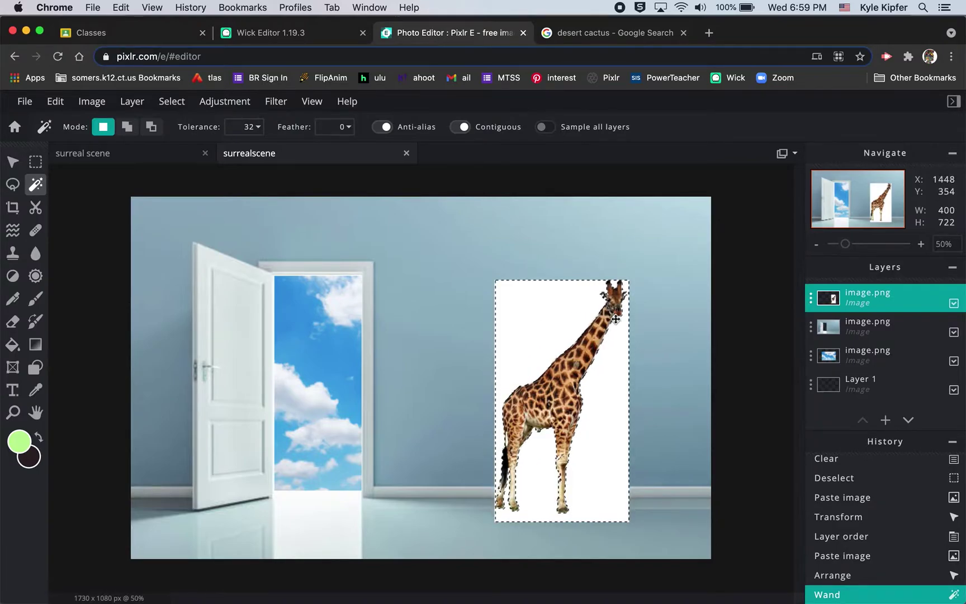
# Zoom to 150% on the giraffe's legs to inspect the selection edge, then pick the Lasso.
pyautogui.click(14, 412)
pyautogui.click(557, 472)
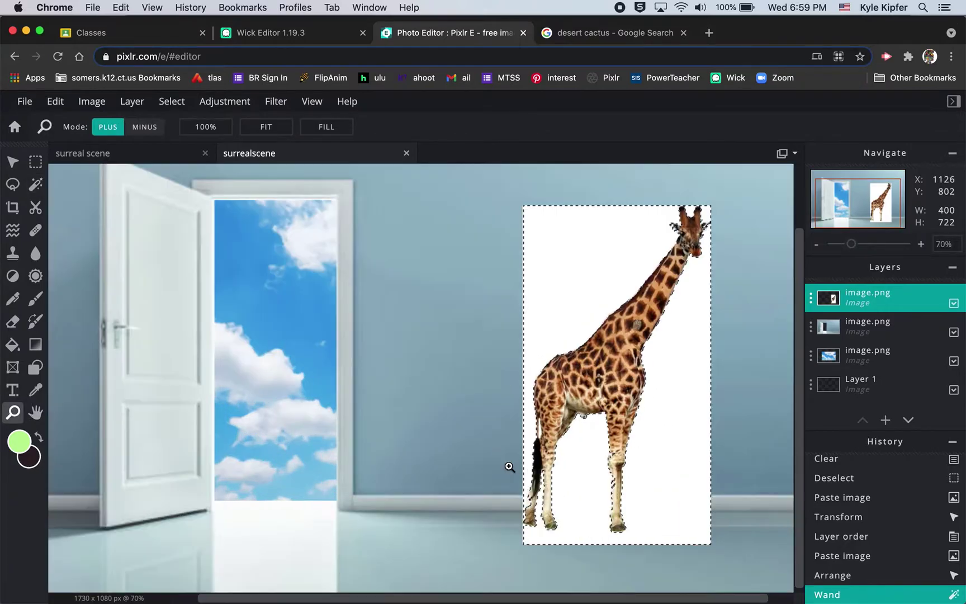
pyautogui.click(557, 472)
pyautogui.click(567, 481)
pyautogui.click(545, 494)
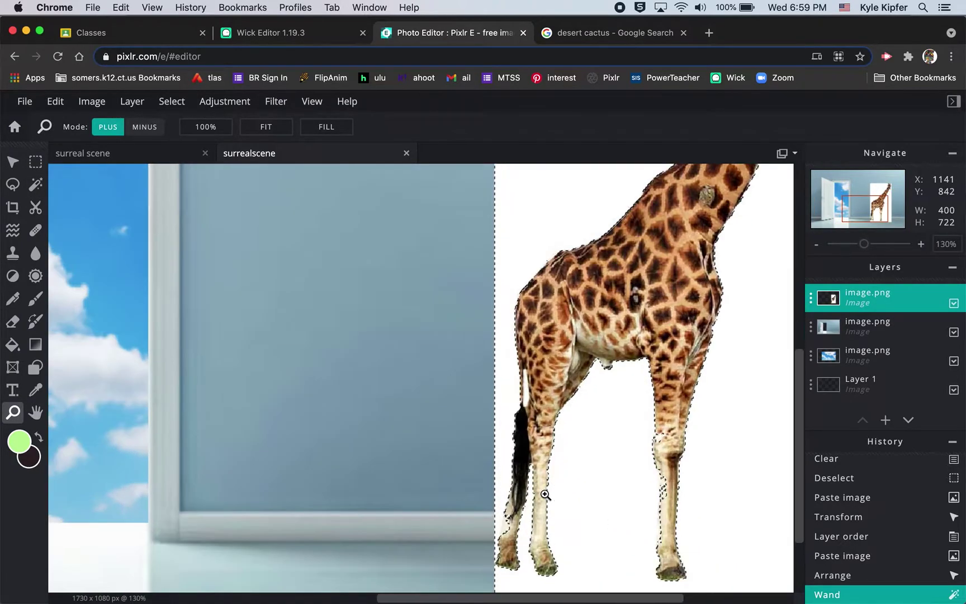
pyautogui.click(539, 513)
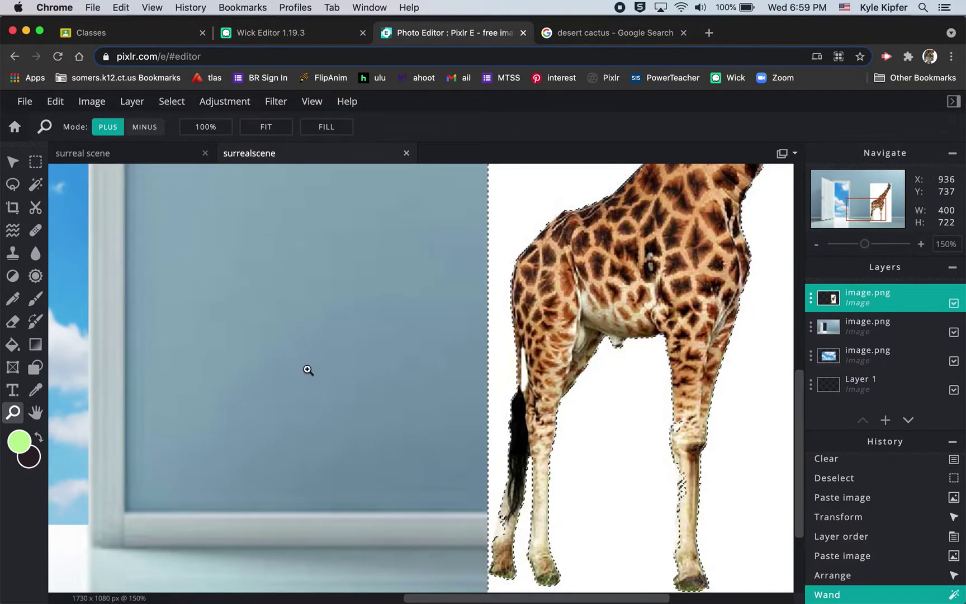
pyautogui.click(12, 187)
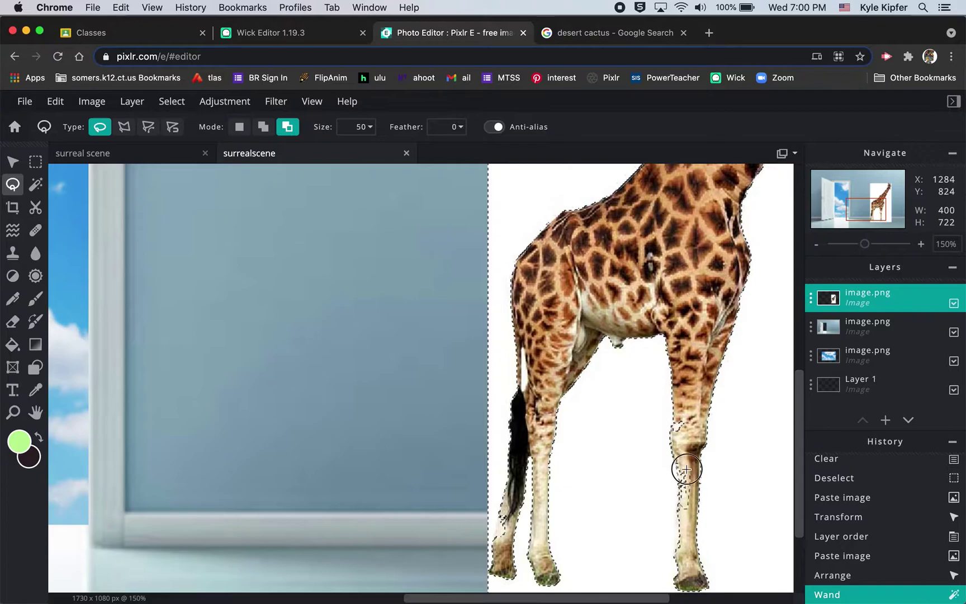
# Refine the lasso selection edges along the giraffe's right leg, tail and foot.
pyautogui.moveTo(677, 460); pyautogui.dragTo(676, 455)
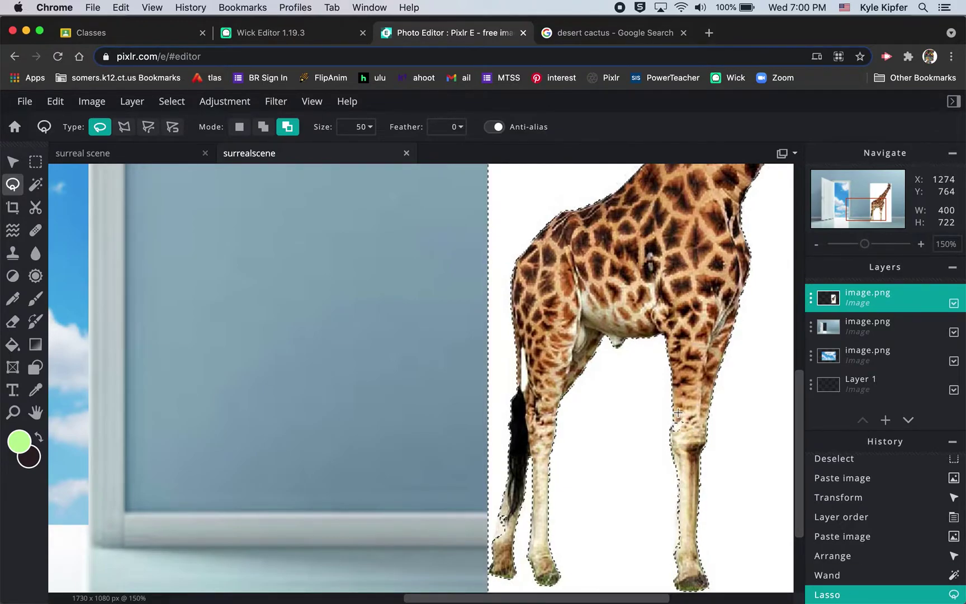
pyautogui.moveTo(685, 420); pyautogui.dragTo(674, 434)
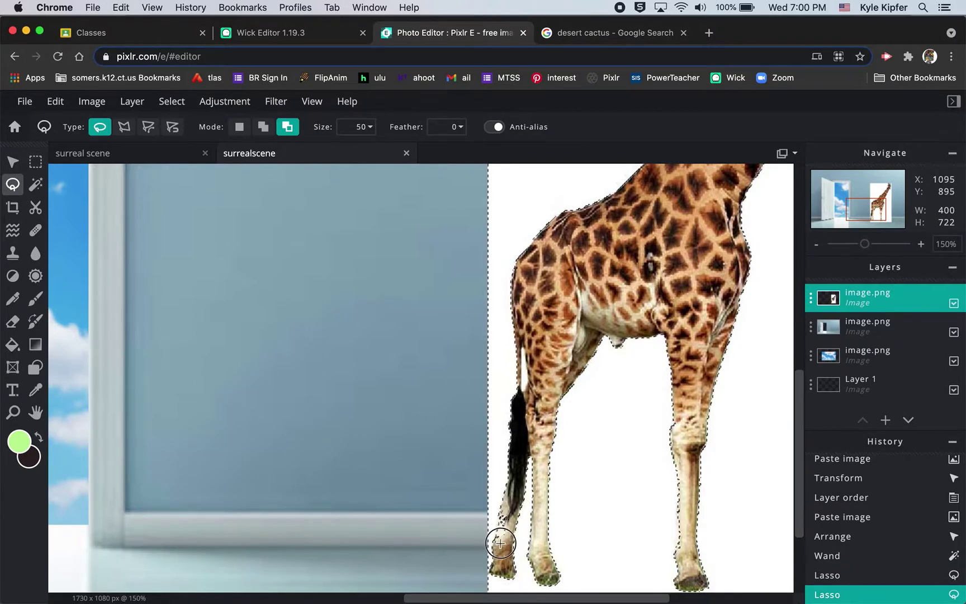
pyautogui.moveTo(500, 543)
pyautogui.mouseDown()
pyautogui.moveTo(509, 513)
pyautogui.moveTo(497, 521)
pyautogui.mouseUp()
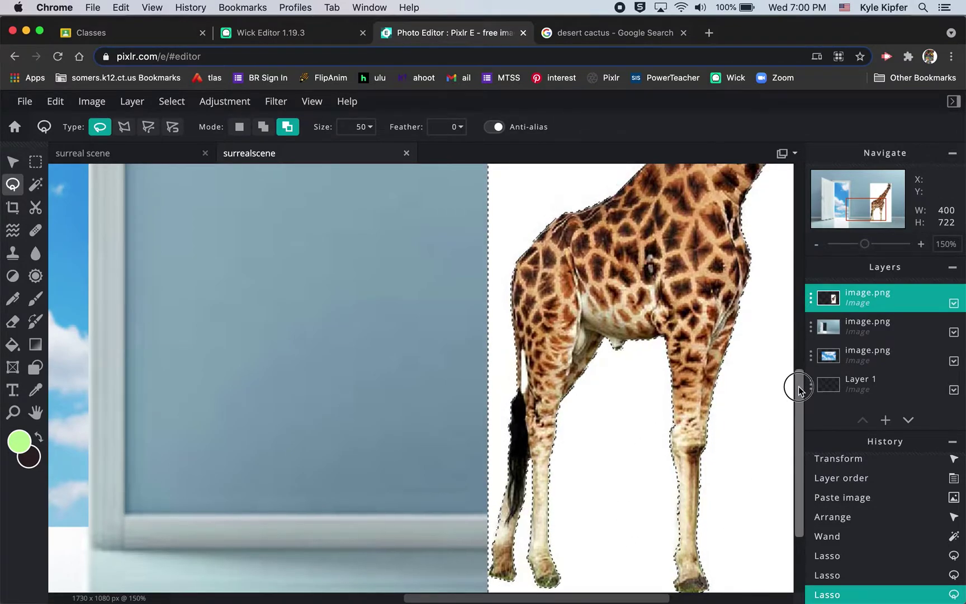
pyautogui.moveTo(799, 389); pyautogui.dragTo(798, 281)
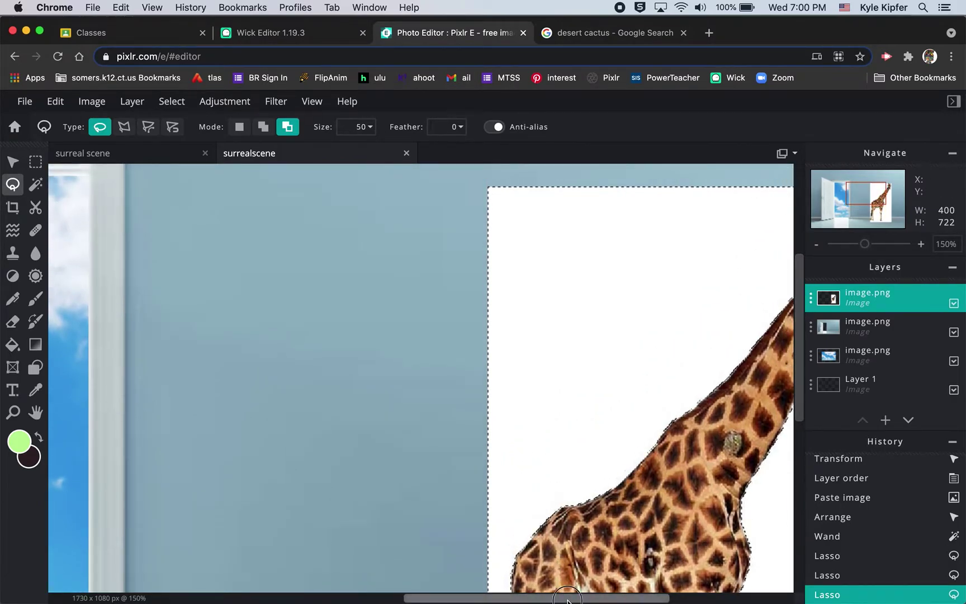
pyautogui.moveTo(567, 598); pyautogui.dragTo(660, 597)
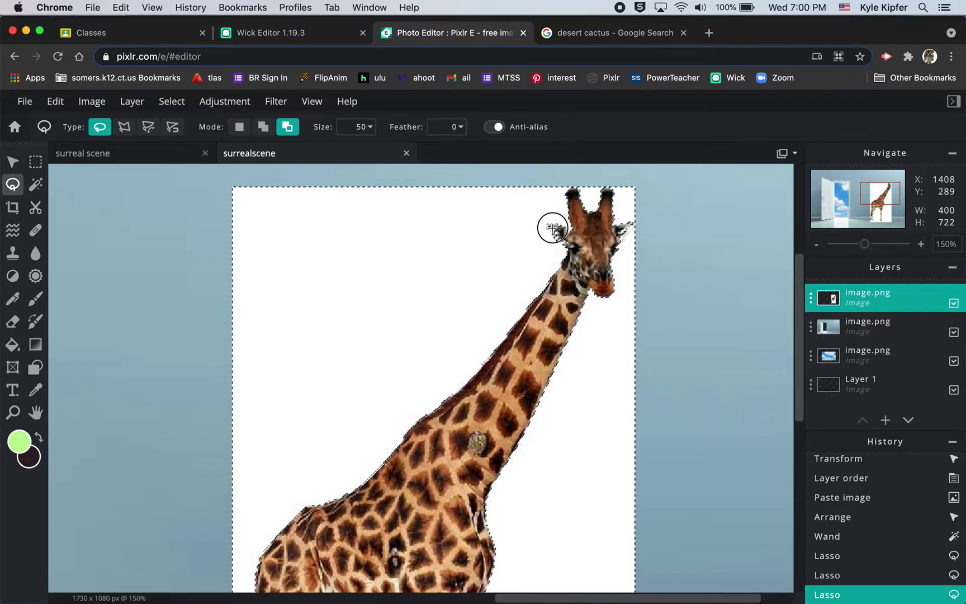
# Add both ears to the selection, delete the white background, and deselect.
pyautogui.moveTo(554, 233)
pyautogui.mouseDown()
pyautogui.moveTo(575, 246)
pyautogui.moveTo(559, 232)
pyautogui.mouseUp()
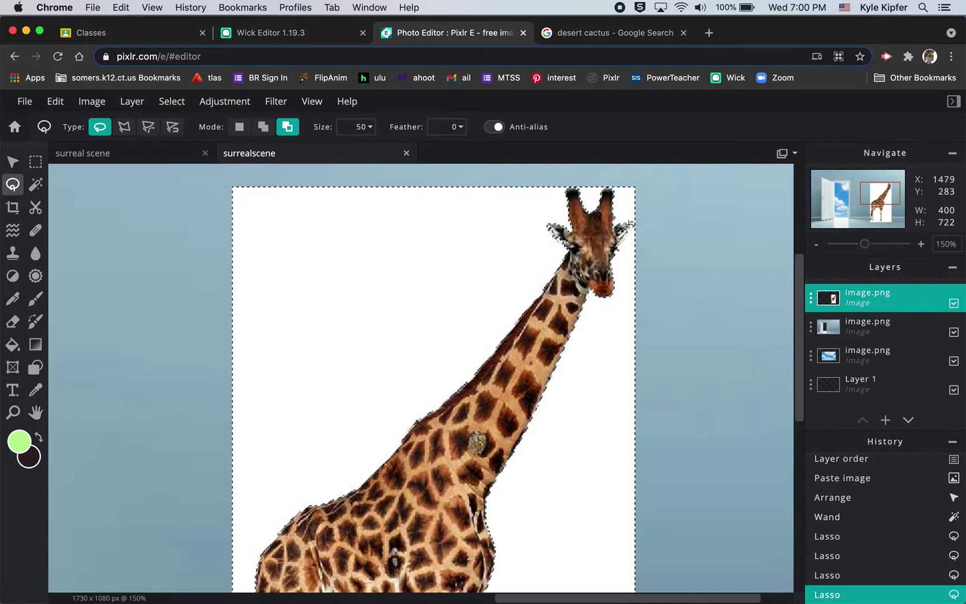
pyautogui.moveTo(629, 223); pyautogui.dragTo(631, 225)
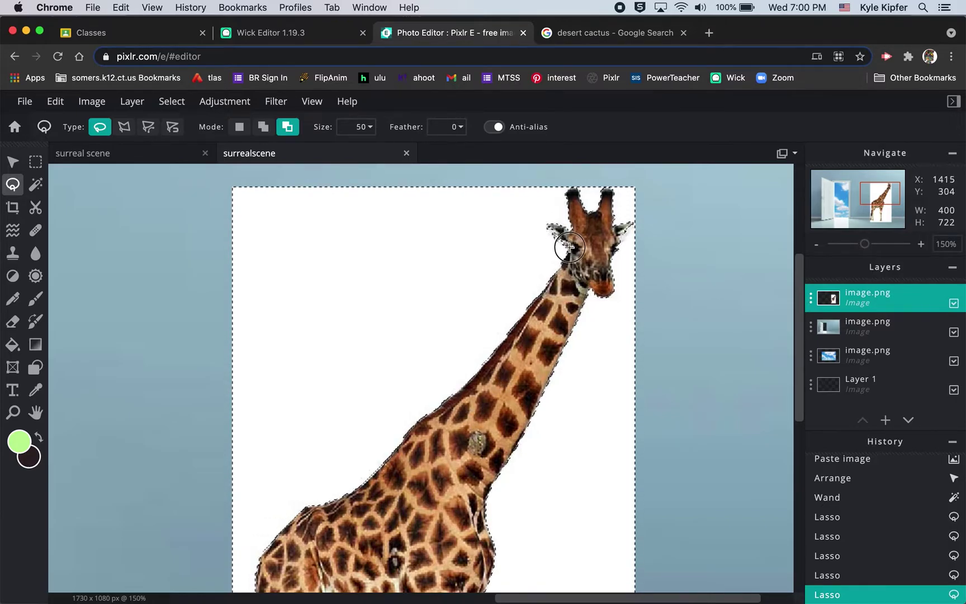
pyautogui.moveTo(563, 235); pyautogui.dragTo(564, 237)
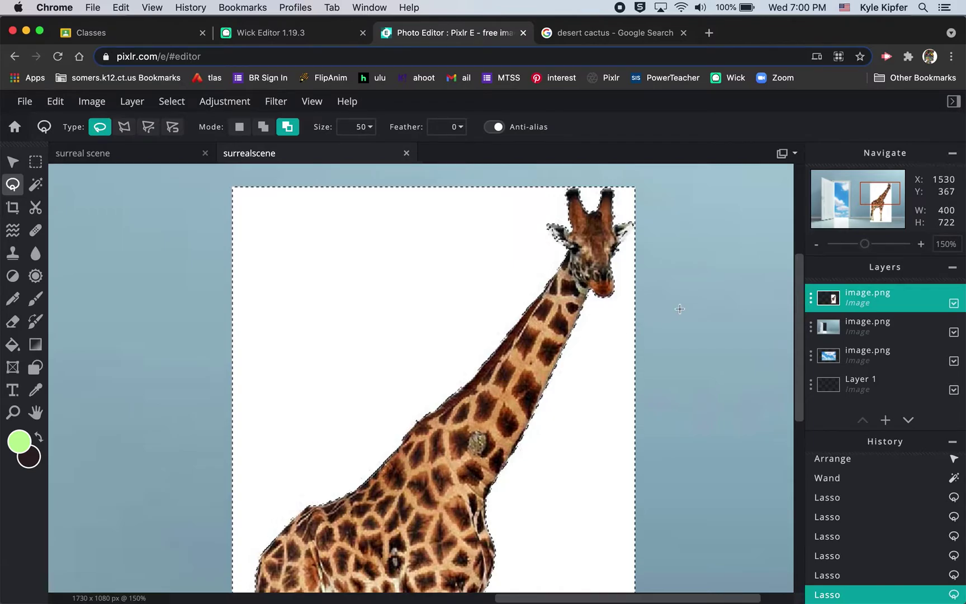
pyautogui.scroll(-5, 798, 438)
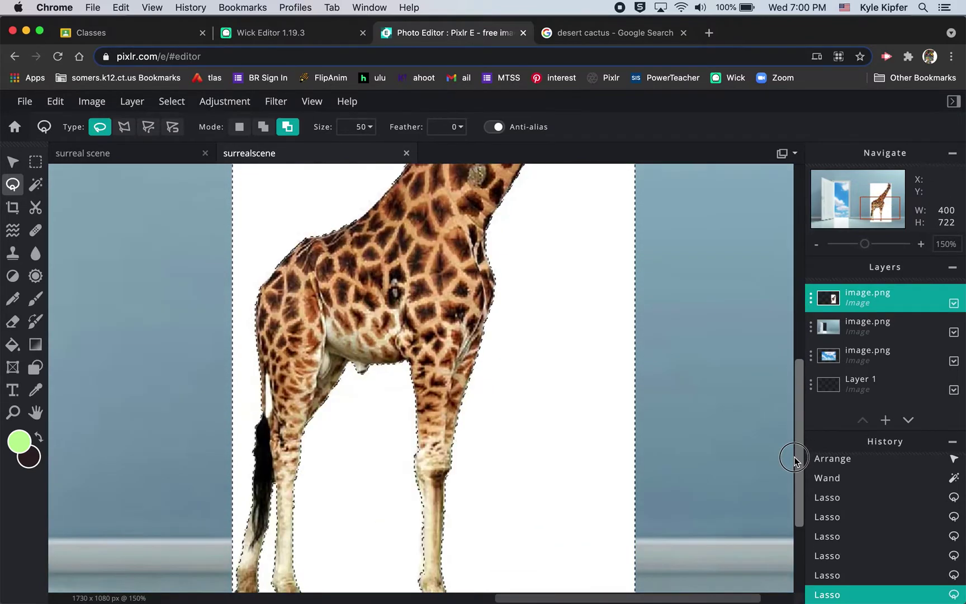
pyautogui.scroll(5, 790, 372)
pyautogui.press('Delete')
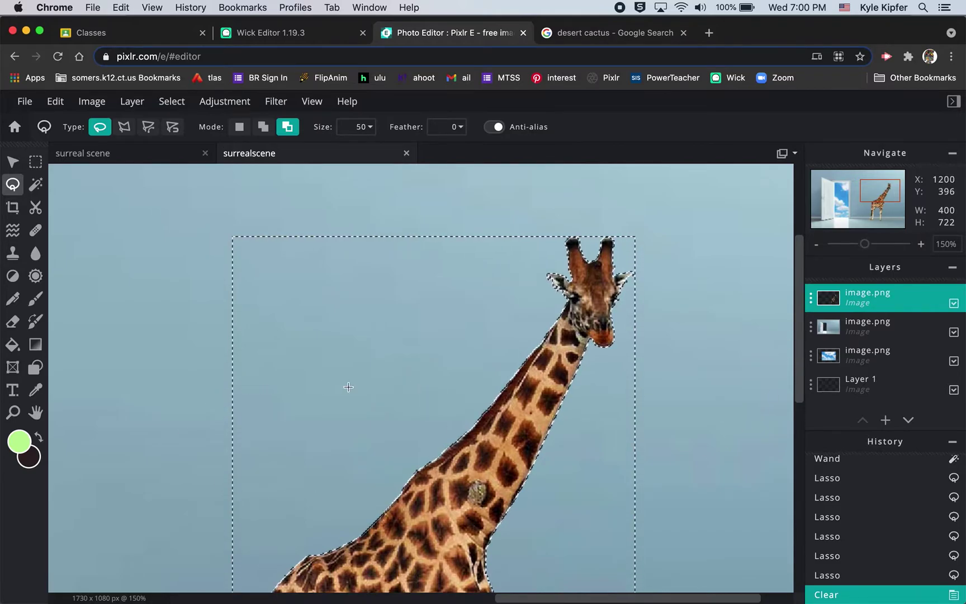
pyautogui.press('super+d')
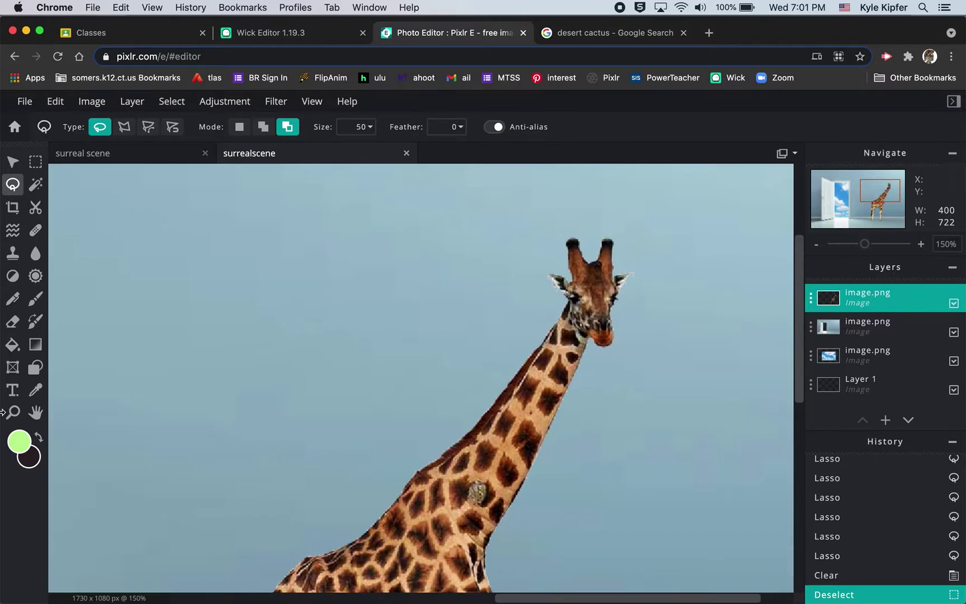
# Use the Zoom tool to zoom in close on the giraffe's legs.
pyautogui.click(12, 412)
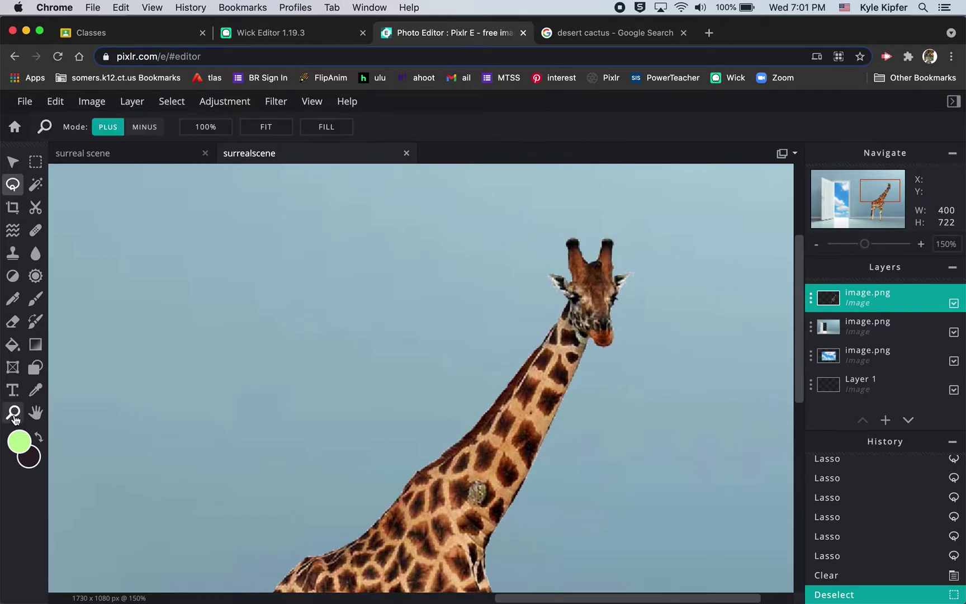
pyautogui.click(817, 246)
pyautogui.click(816, 246)
pyautogui.click(816, 246)
pyautogui.click(816, 246)
pyautogui.click(817, 246)
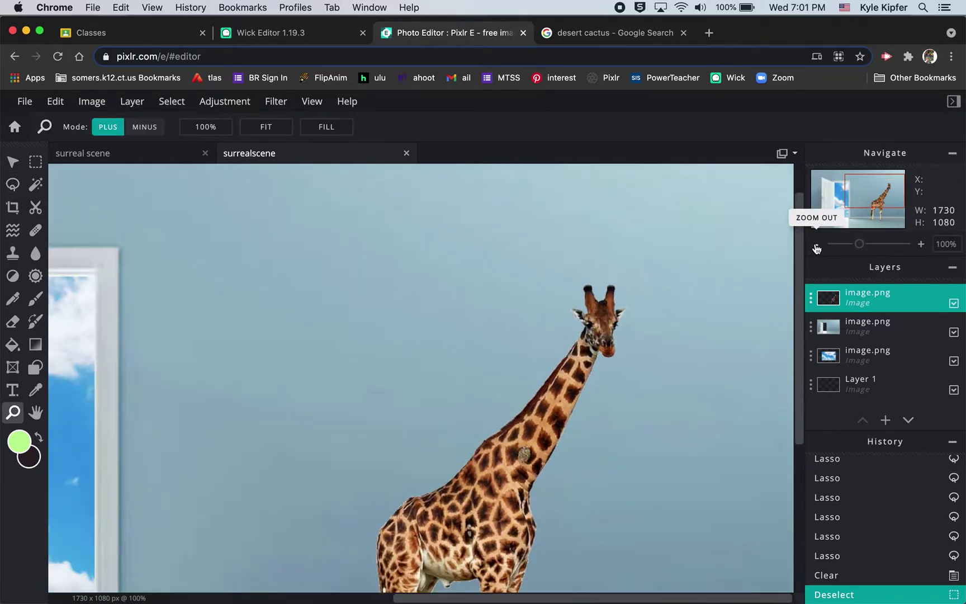
pyautogui.click(816, 246)
pyautogui.click(816, 246)
pyautogui.click(816, 246)
pyautogui.click(816, 246)
pyautogui.click(816, 246)
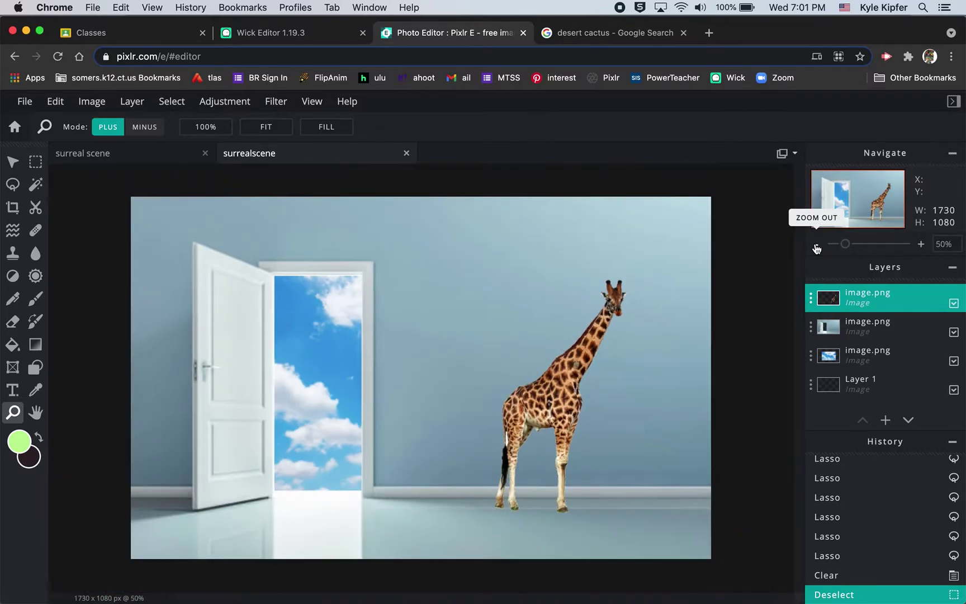
pyautogui.click(523, 449)
pyautogui.click(448, 453)
pyautogui.click(204, 471)
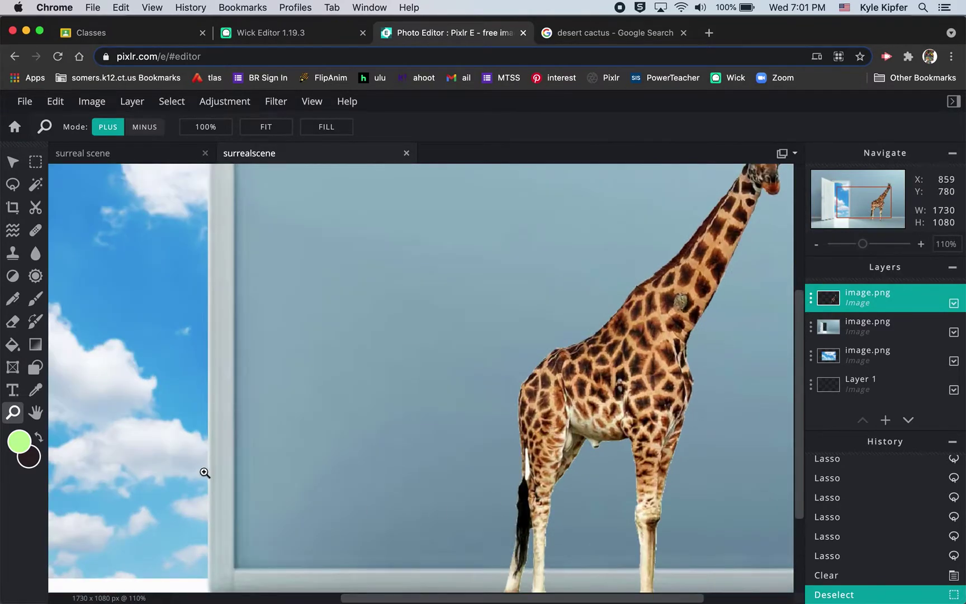
# Magic-wand and delete the white strip beside the leg, deselect, then zoom back out.
pyautogui.click(36, 185)
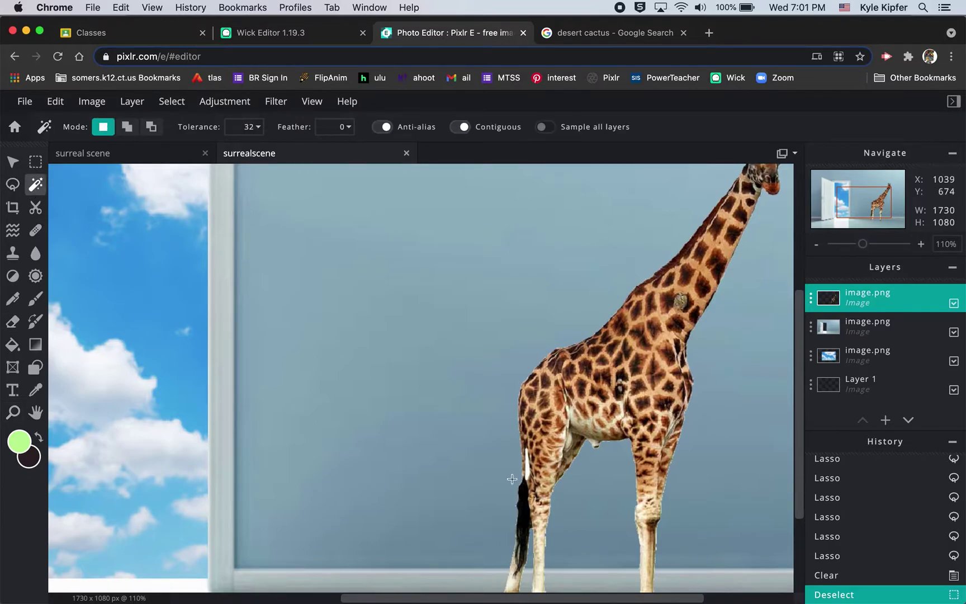
pyautogui.click(527, 473)
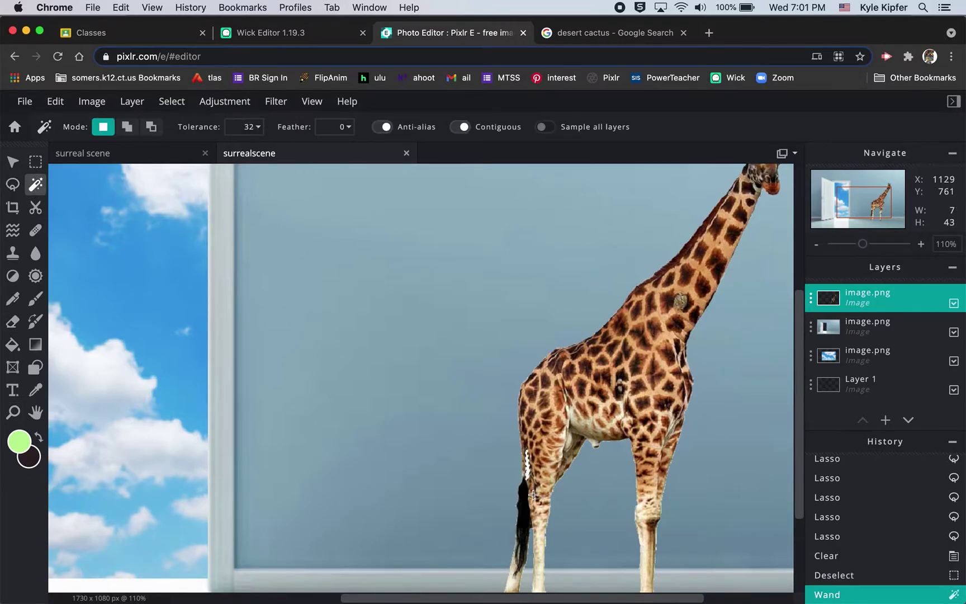
pyautogui.press('Delete')
pyautogui.press('super+d')
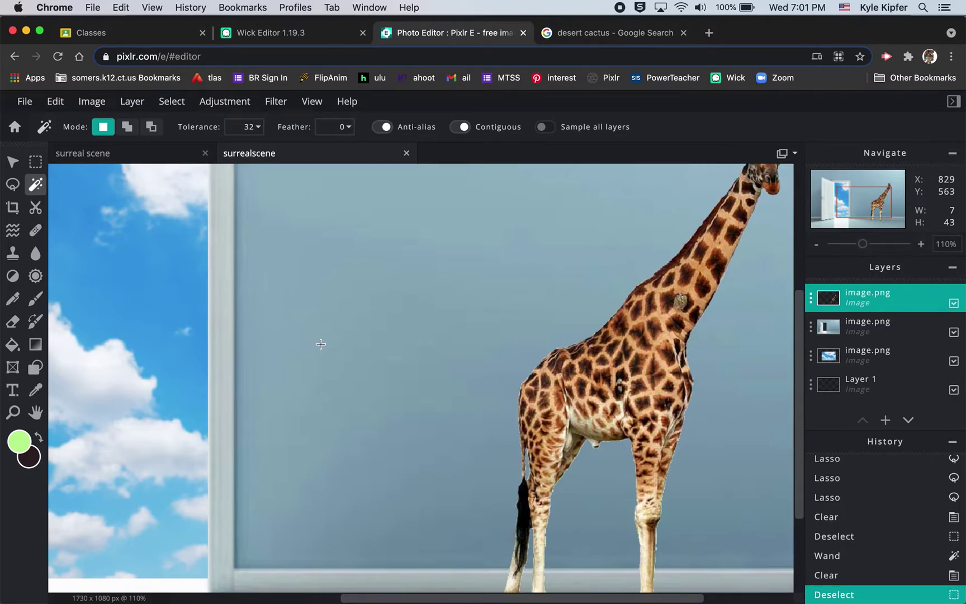
pyautogui.click(816, 245)
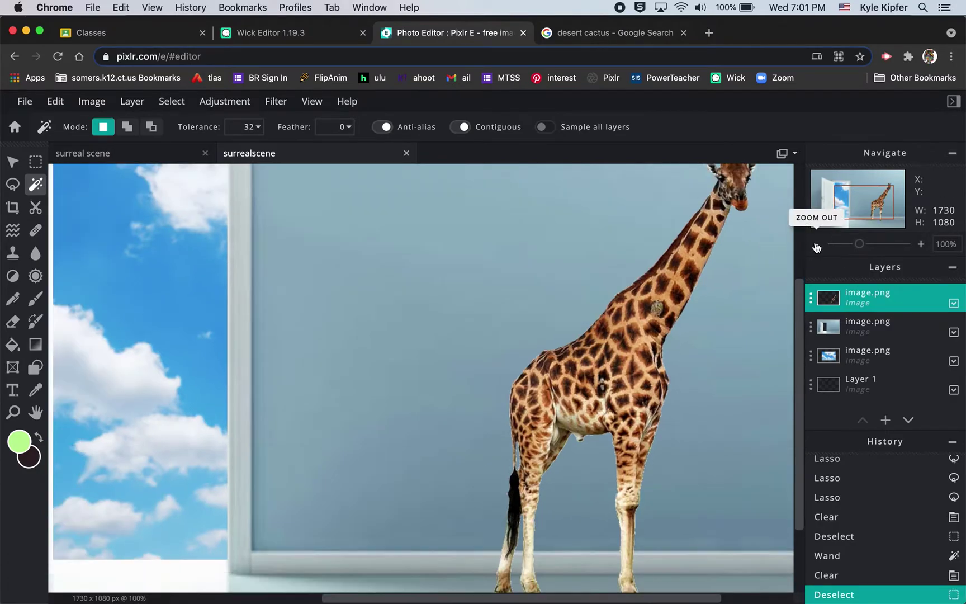
pyautogui.click(816, 244)
pyautogui.click(816, 245)
pyautogui.click(817, 244)
pyautogui.click(816, 245)
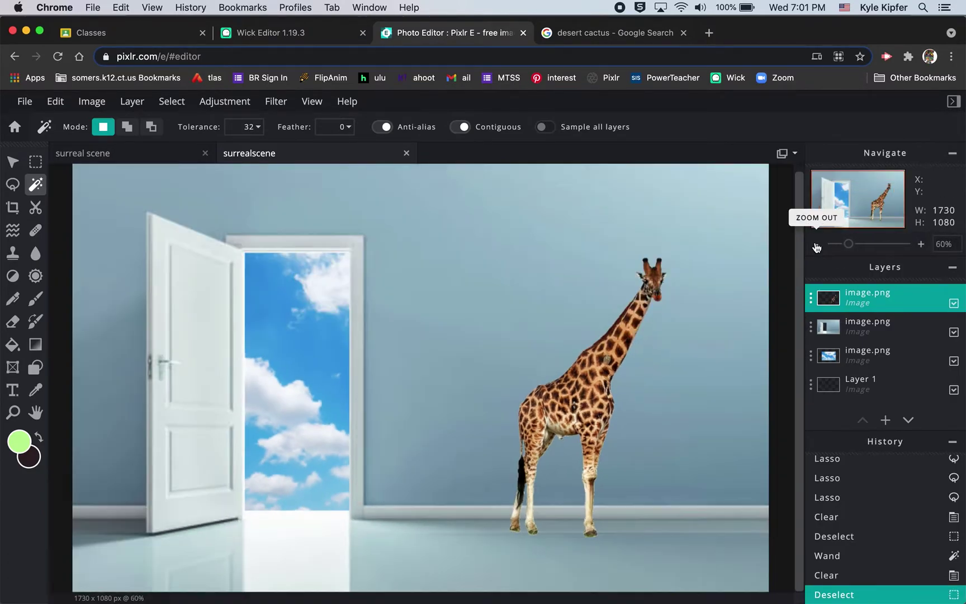
pyautogui.click(816, 244)
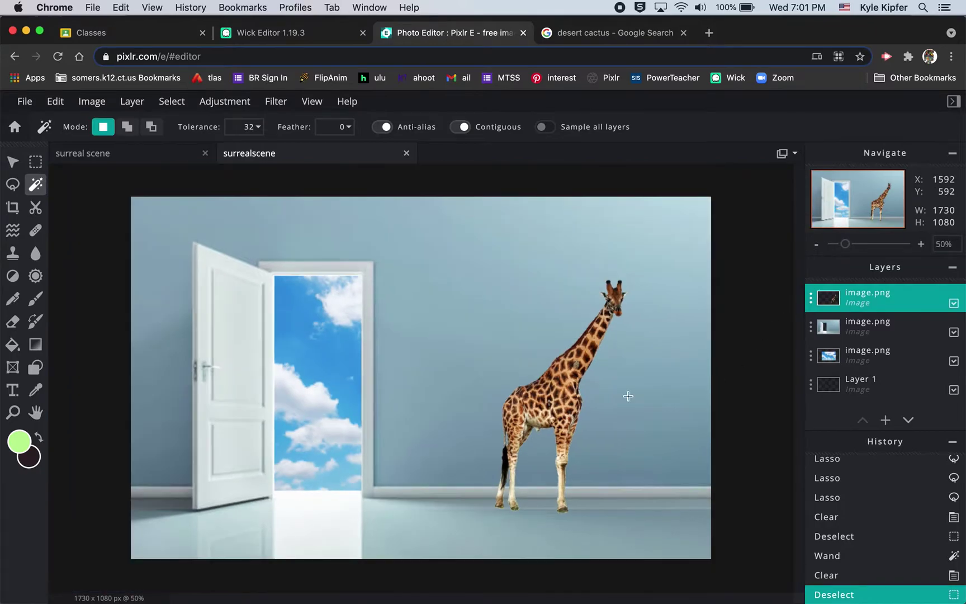
# Flip the giraffe layer horizontally with Edit > Transform, then deselect it.
pyautogui.click(13, 162)
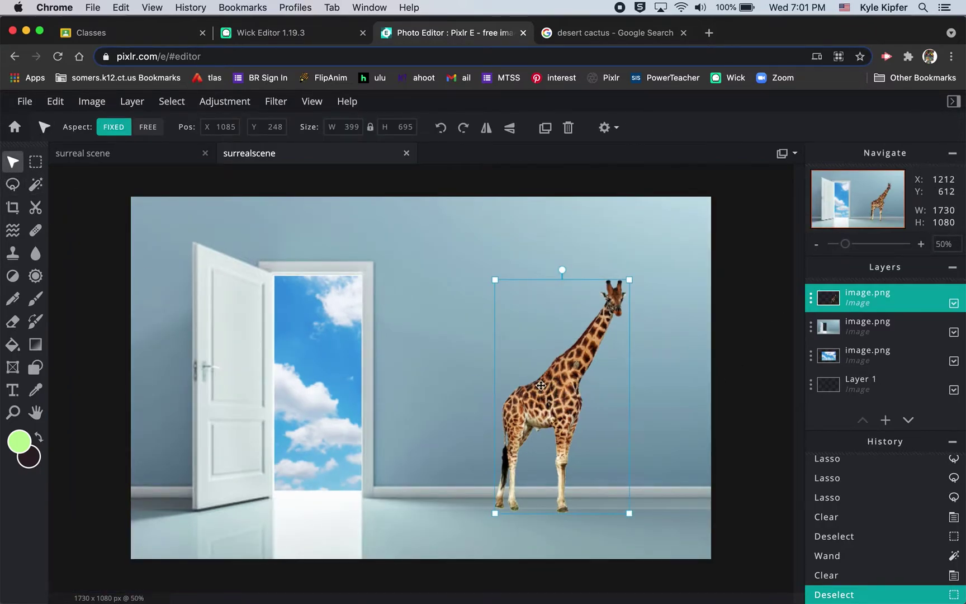
pyautogui.click(63, 103)
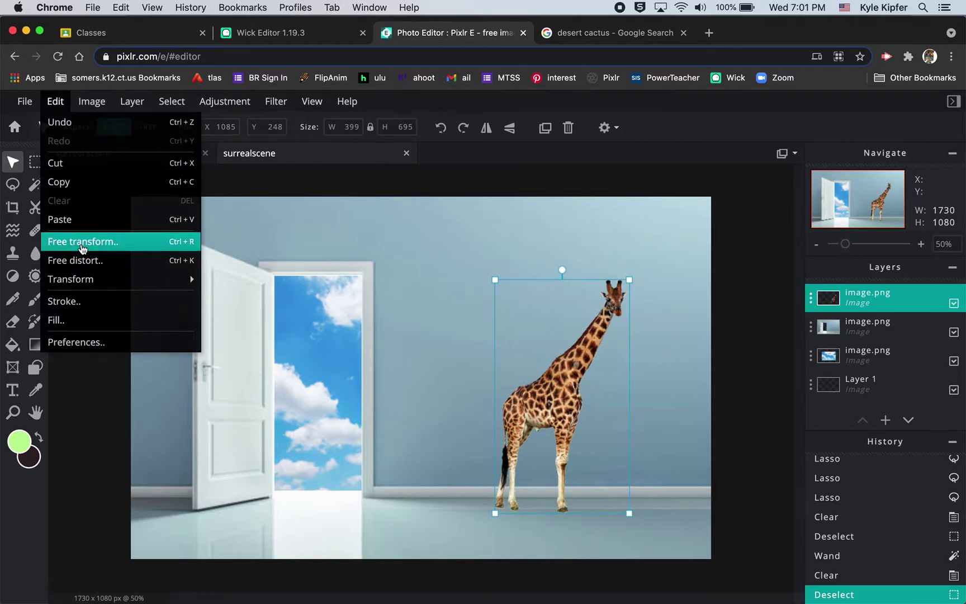
pyautogui.moveTo(87, 288)
pyautogui.click(118, 287)
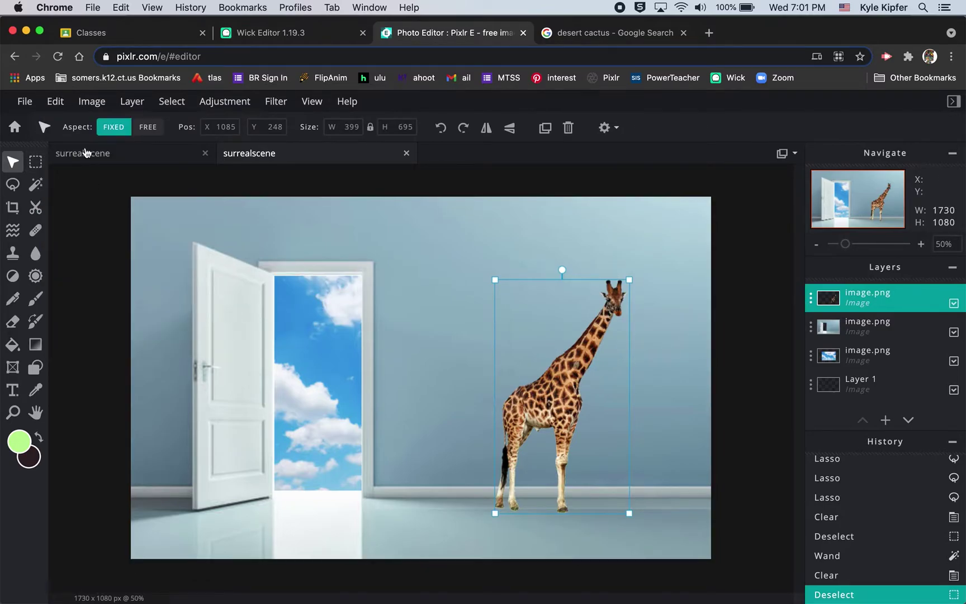
pyautogui.click(55, 101)
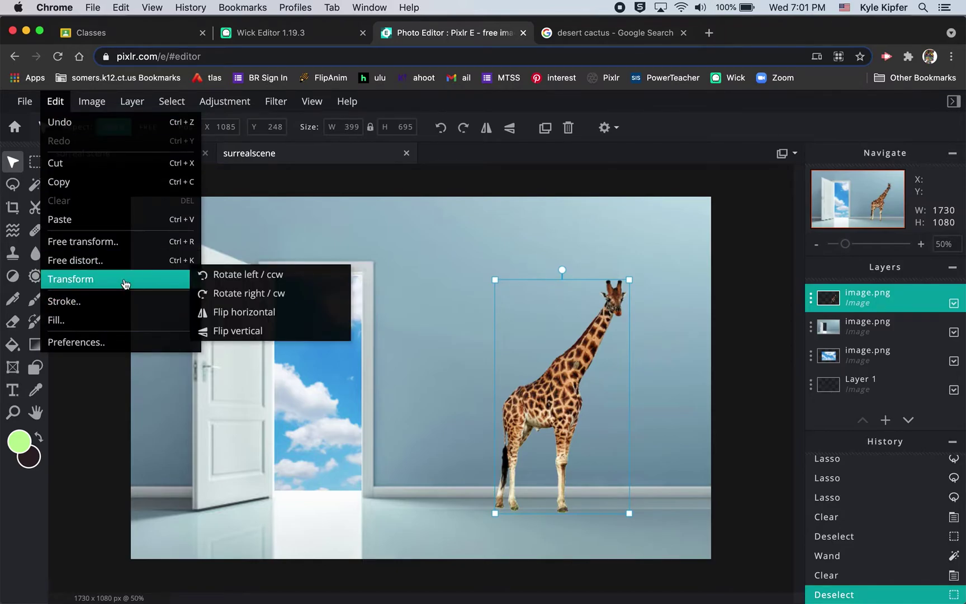
pyautogui.click(241, 314)
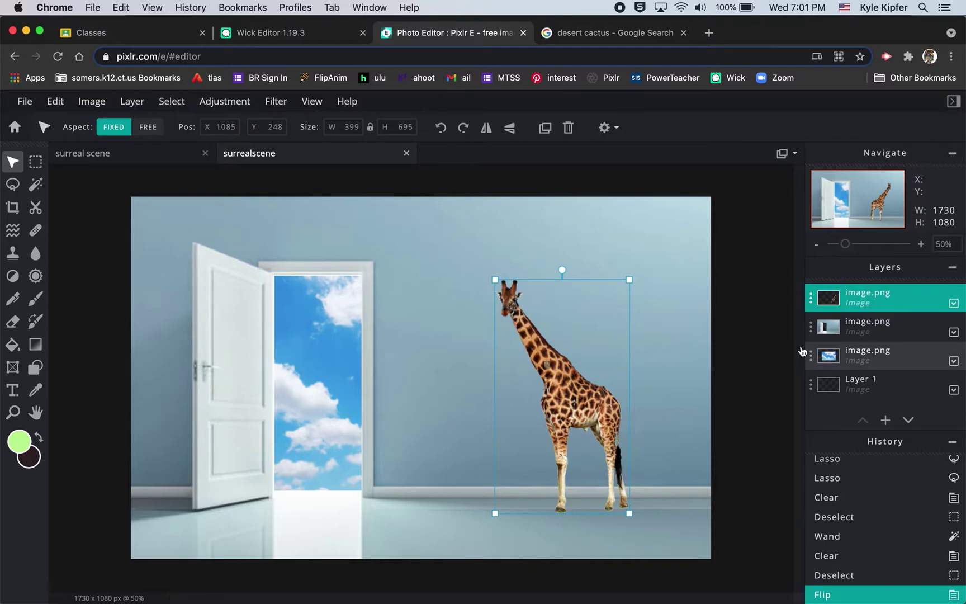
pyautogui.click(765, 320)
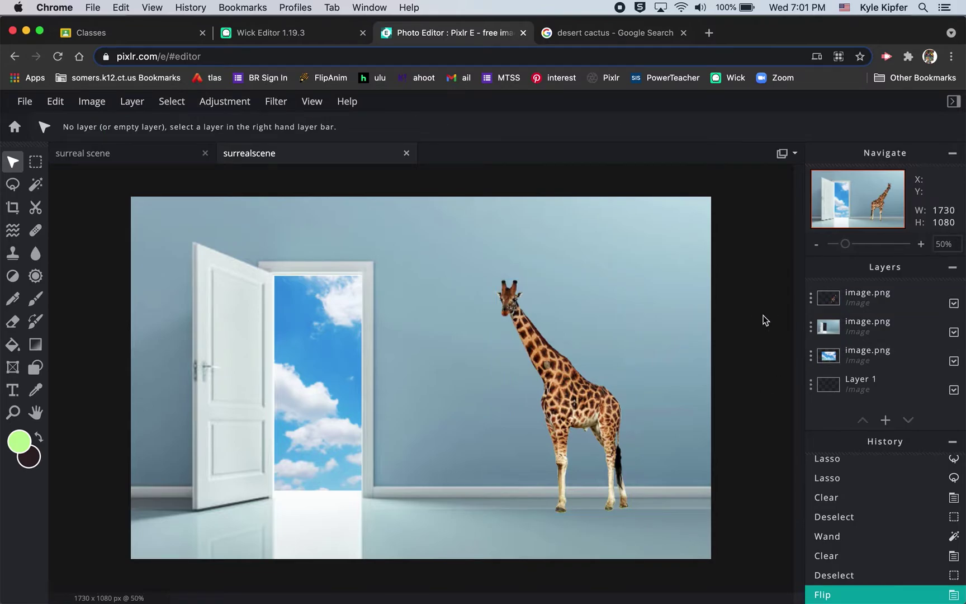
# Copy the saguaro-and-mountains photo from the desert cactus Google Images results.
pyautogui.click(614, 34)
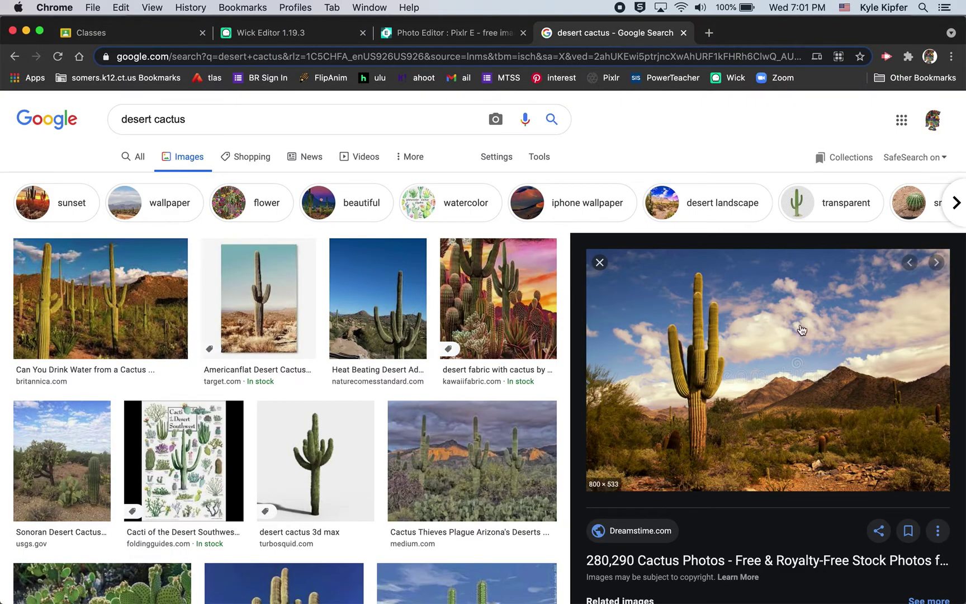
pyautogui.rightClick(773, 348)
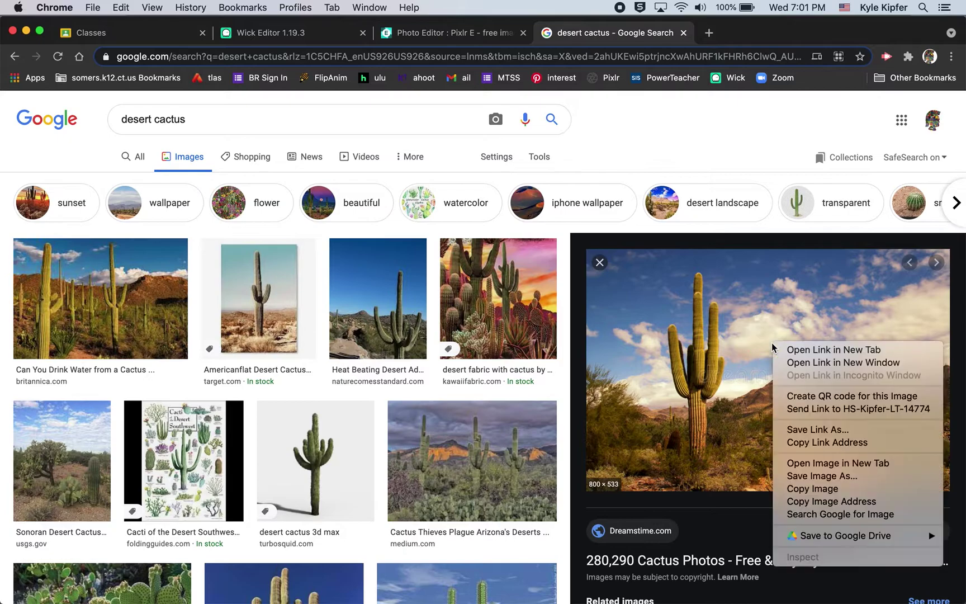
pyautogui.click(814, 488)
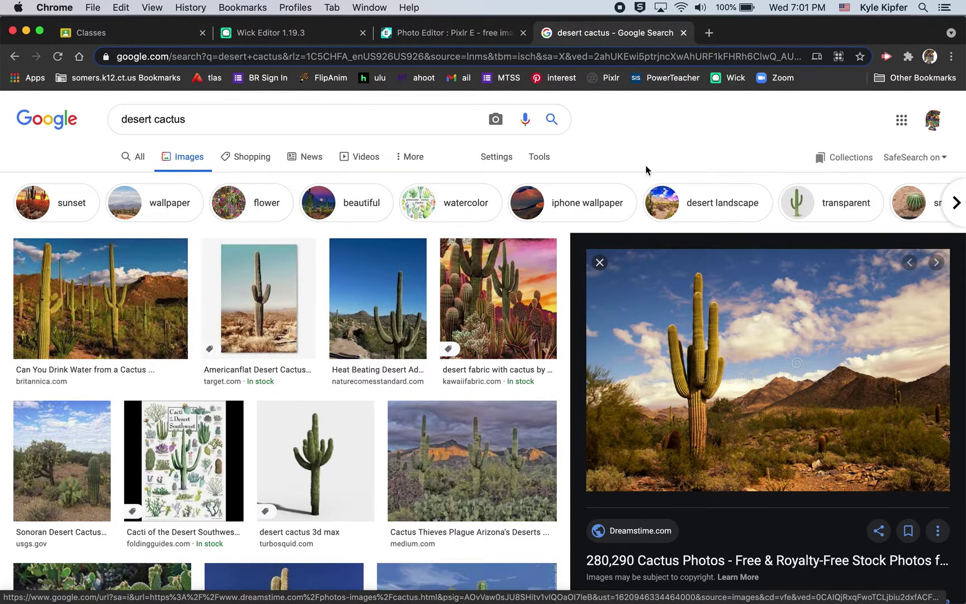
# Paste the desert photo as a new layer, stretch it to canvas width, shift it down, and commit.
pyautogui.click(684, 34)
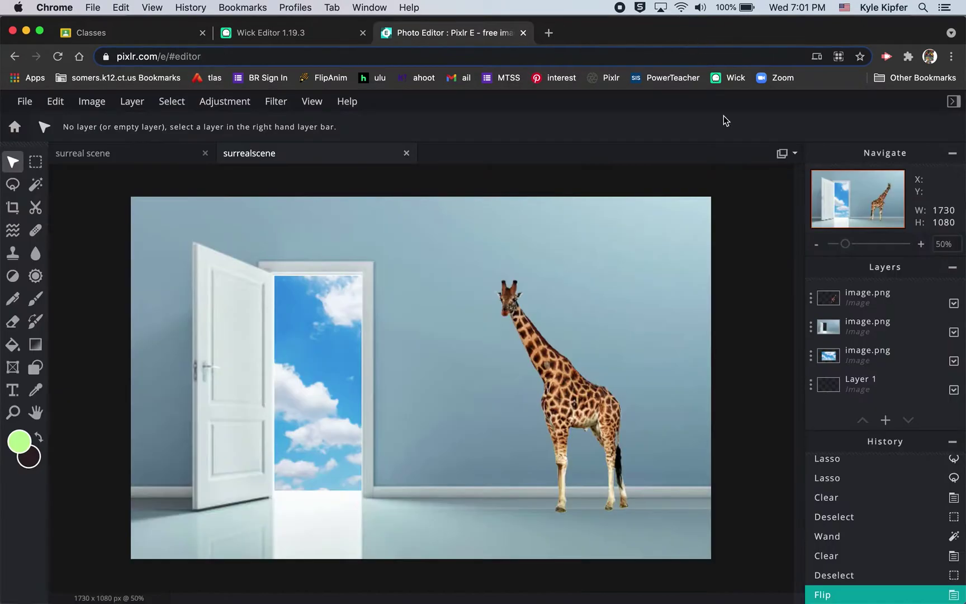
pyautogui.press('super+v')
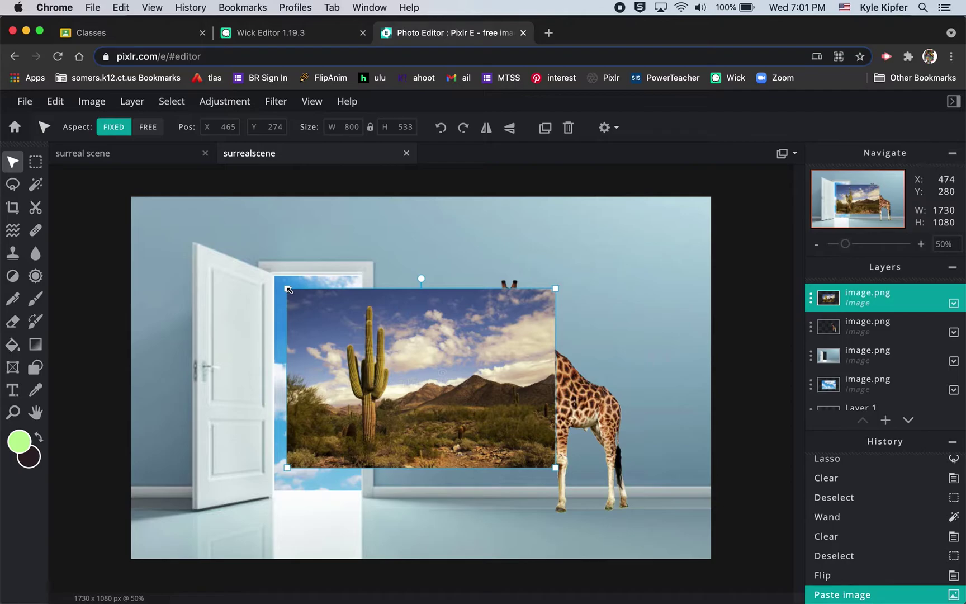
pyautogui.moveTo(287, 289); pyautogui.dragTo(147, 201)
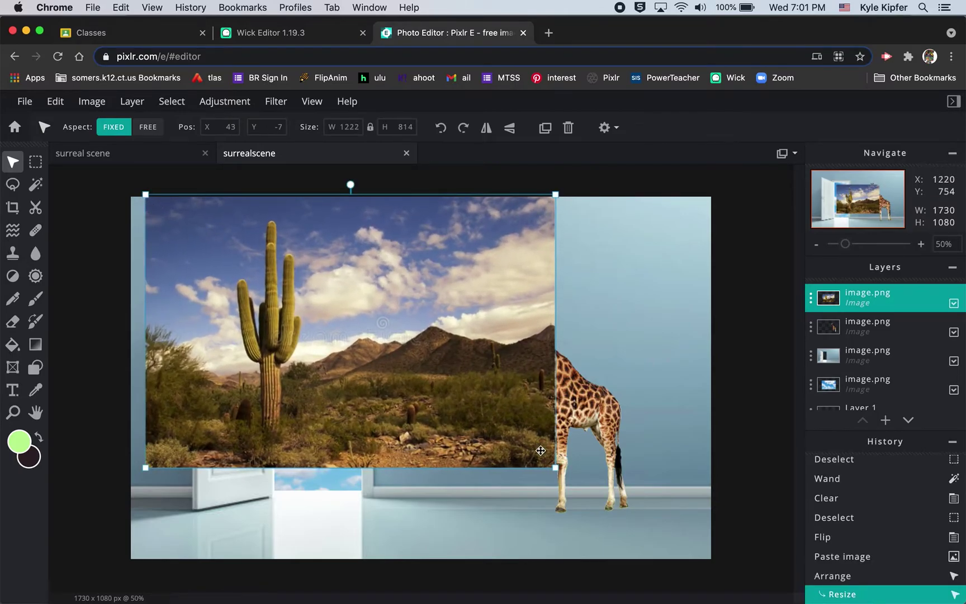
pyautogui.moveTo(556, 469); pyautogui.dragTo(714, 565)
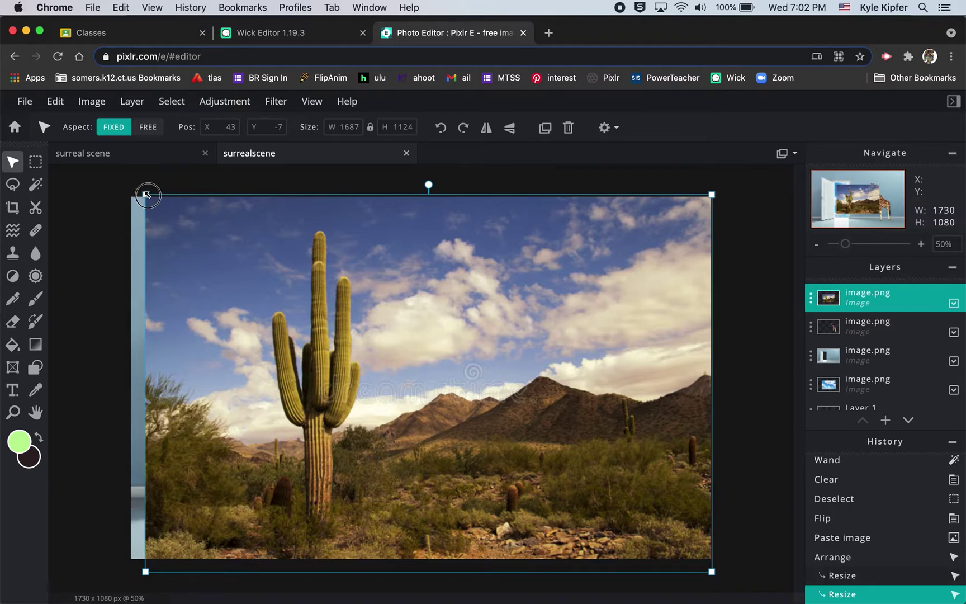
pyautogui.moveTo(146, 195); pyautogui.dragTo(131, 190)
pyautogui.moveTo(431, 332); pyautogui.dragTo(429, 391)
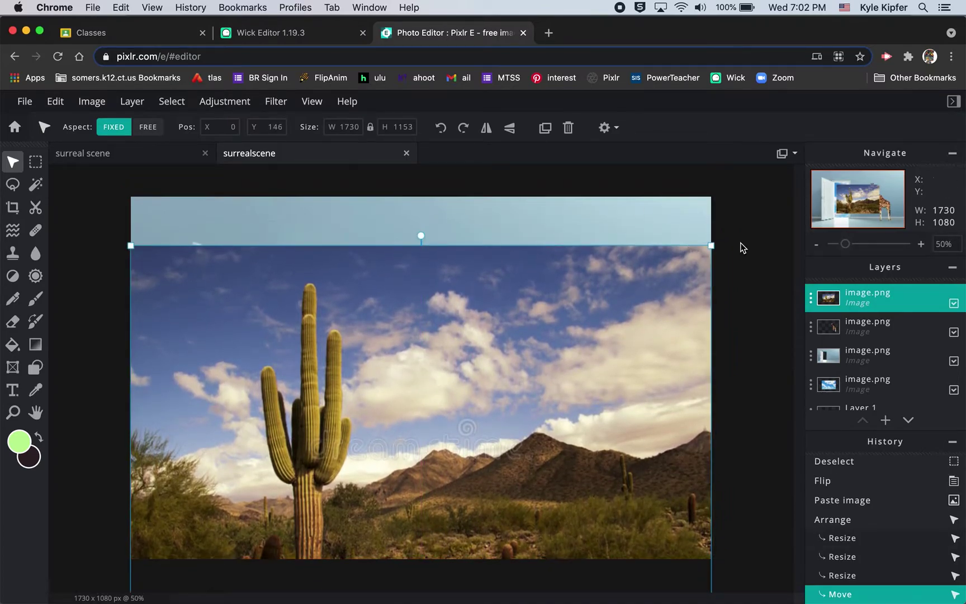
pyautogui.click(760, 250)
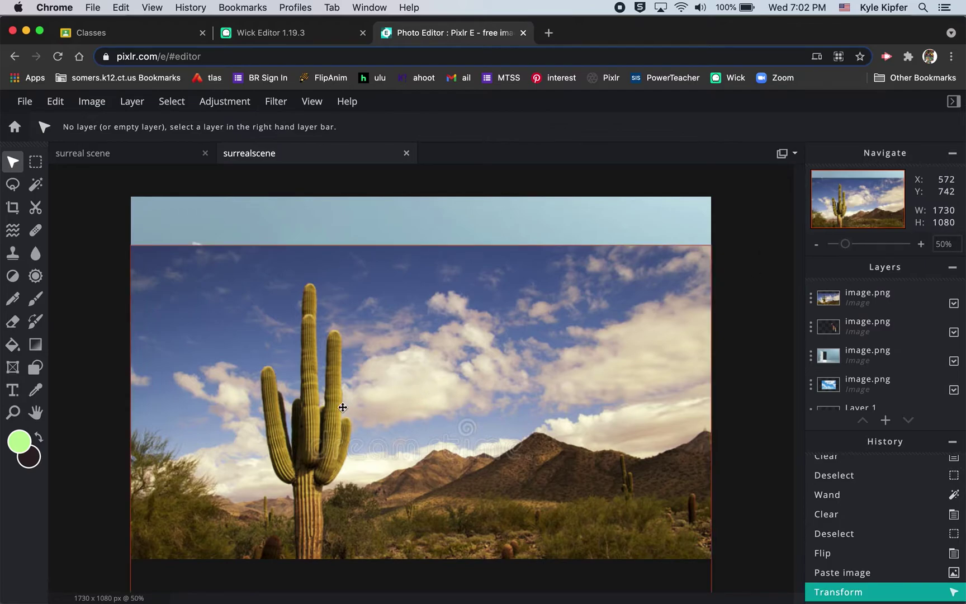
# Choose the Cutout tool on the desert photo layer and dismiss the ad.
pyautogui.click(35, 210)
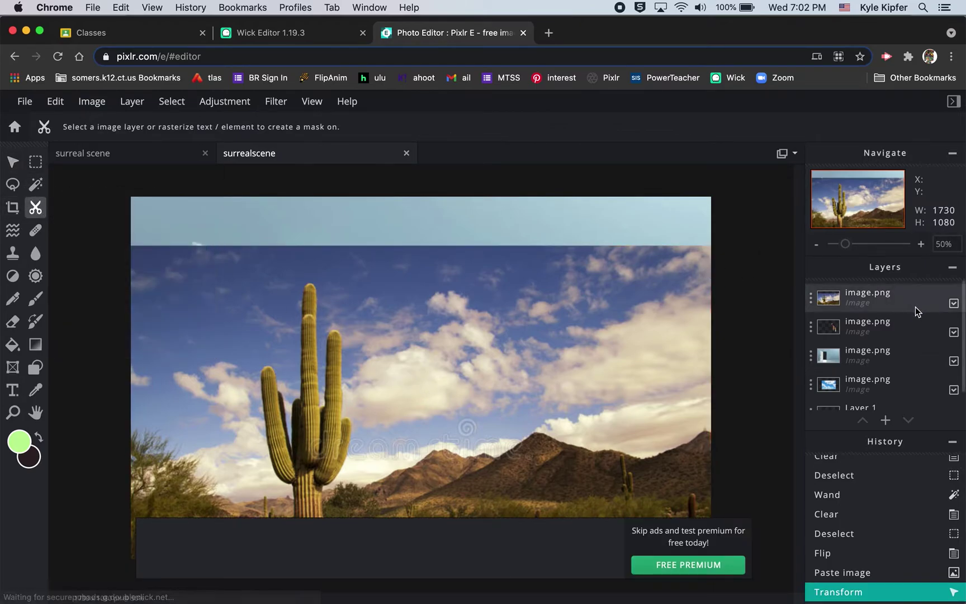
pyautogui.click(895, 301)
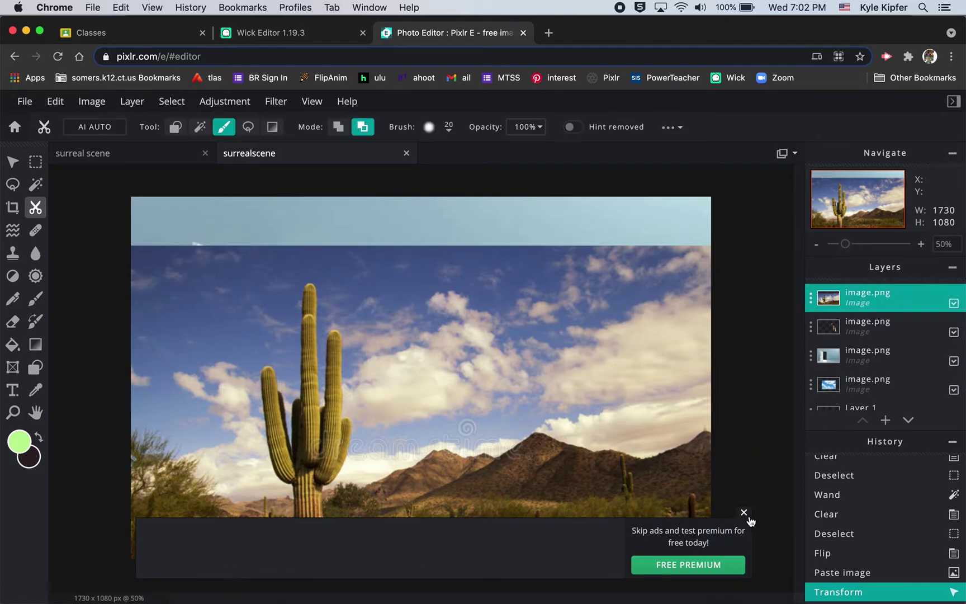
pyautogui.click(744, 513)
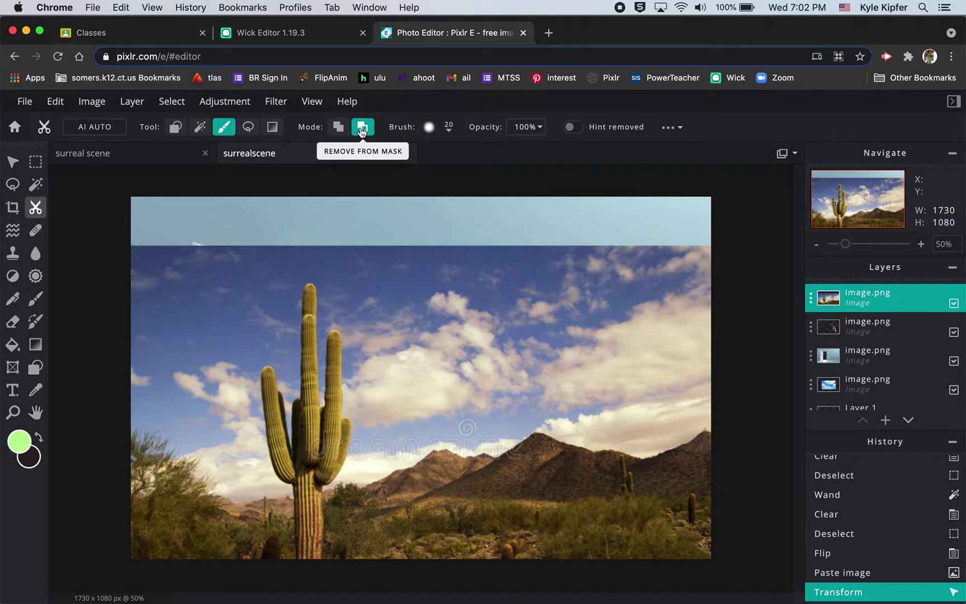
# Set a soft 200 px brush and begin erasing the desert sky along the top.
pyautogui.click(450, 129)
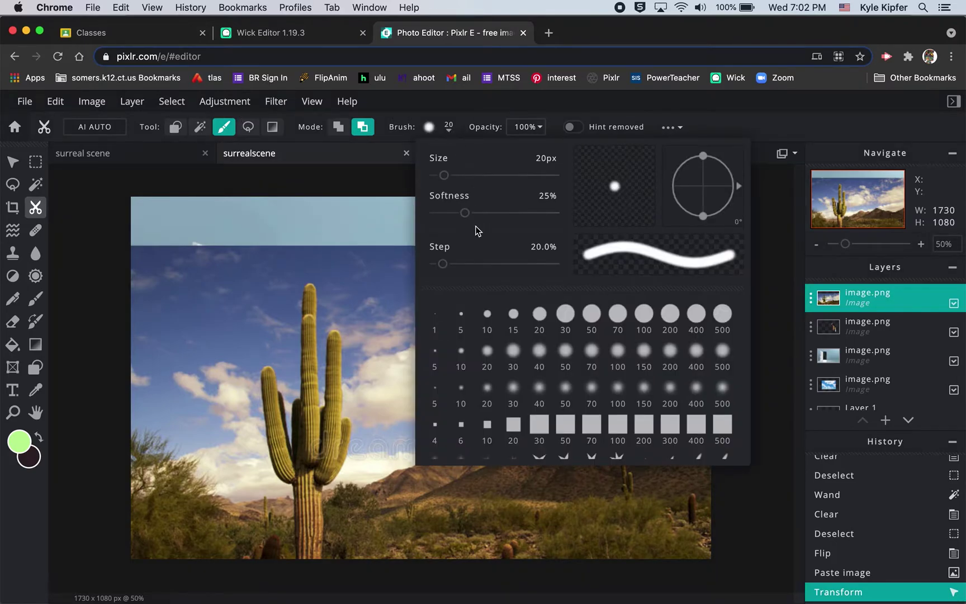
pyautogui.moveTo(446, 176); pyautogui.dragTo(513, 175)
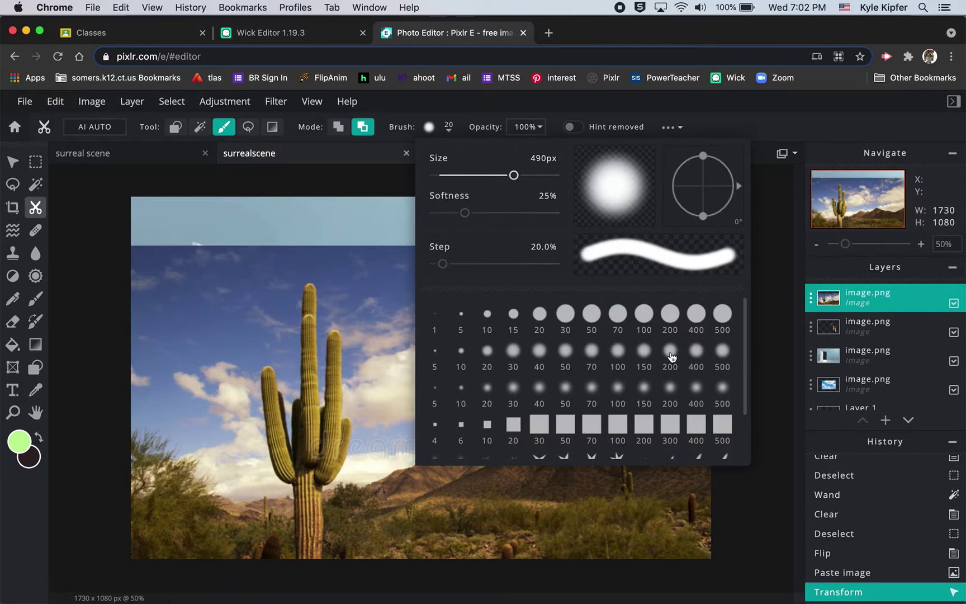
pyautogui.click(671, 352)
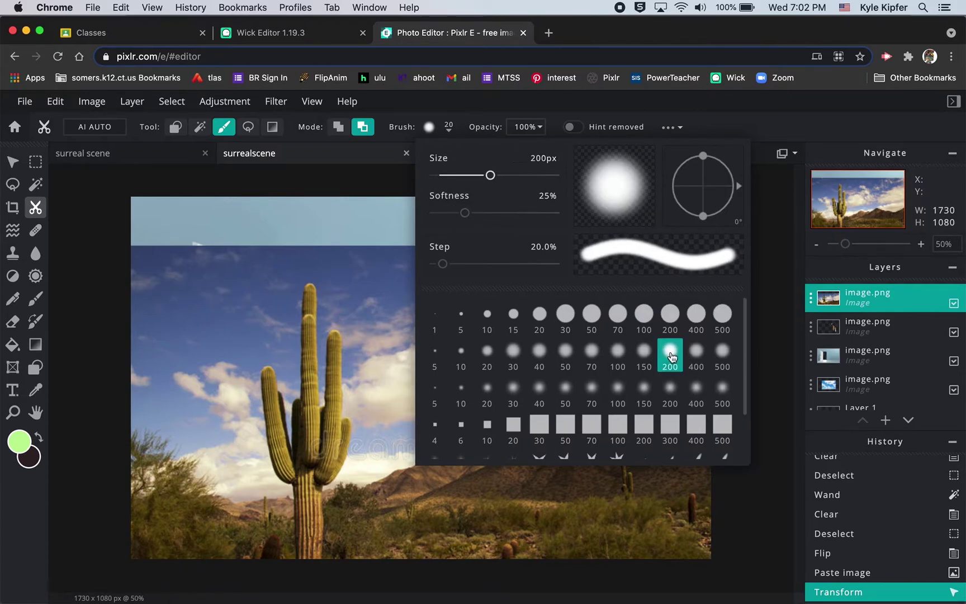
pyautogui.click(347, 224)
pyautogui.moveTo(689, 263)
pyautogui.mouseDown()
pyautogui.moveTo(622, 269)
pyautogui.moveTo(671, 287)
pyautogui.moveTo(495, 248)
pyautogui.moveTo(458, 256)
pyautogui.moveTo(291, 242)
pyautogui.moveTo(183, 270)
pyautogui.moveTo(148, 261)
pyautogui.moveTo(130, 239)
pyautogui.moveTo(134, 278)
pyautogui.moveTo(202, 274)
pyautogui.moveTo(228, 307)
pyautogui.moveTo(248, 306)
pyautogui.moveTo(273, 275)
pyautogui.moveTo(321, 251)
pyautogui.moveTo(350, 278)
pyautogui.moveTo(397, 295)
pyautogui.moveTo(549, 289)
pyautogui.moveTo(571, 314)
pyautogui.moveTo(724, 274)
pyautogui.moveTo(727, 314)
pyautogui.moveTo(612, 290)
pyautogui.moveTo(539, 320)
pyautogui.moveTo(357, 288)
pyautogui.moveTo(378, 311)
pyautogui.moveTo(386, 361)
pyautogui.moveTo(438, 326)
pyautogui.moveTo(515, 369)
pyautogui.moveTo(513, 331)
pyautogui.moveTo(478, 335)
pyautogui.moveTo(609, 348)
pyautogui.moveTo(661, 319)
pyautogui.moveTo(703, 358)
pyautogui.moveTo(694, 390)
pyautogui.moveTo(659, 412)
pyautogui.moveTo(593, 411)
pyautogui.moveTo(531, 388)
pyautogui.moveTo(498, 422)
pyautogui.moveTo(445, 414)
pyautogui.moveTo(389, 441)
pyautogui.moveTo(388, 383)
pyautogui.moveTo(432, 397)
pyautogui.moveTo(375, 376)
pyautogui.moveTo(371, 321)
pyautogui.moveTo(346, 301)
pyautogui.moveTo(326, 259)
pyautogui.moveTo(269, 265)
pyautogui.moveTo(269, 321)
pyautogui.moveTo(269, 291)
pyautogui.moveTo(261, 322)
pyautogui.moveTo(215, 359)
pyautogui.moveTo(238, 345)
pyautogui.moveTo(224, 449)
pyautogui.moveTo(194, 366)
pyautogui.moveTo(163, 395)
pyautogui.moveTo(134, 403)
pyautogui.moveTo(201, 425)
pyautogui.moveTo(196, 442)
pyautogui.moveTo(149, 418)
pyautogui.moveTo(250, 477)
pyautogui.moveTo(234, 367)
pyautogui.mouseUp()
# Apply the desert sky cut and erase more sky near the right edge.
pyautogui.press('Return')
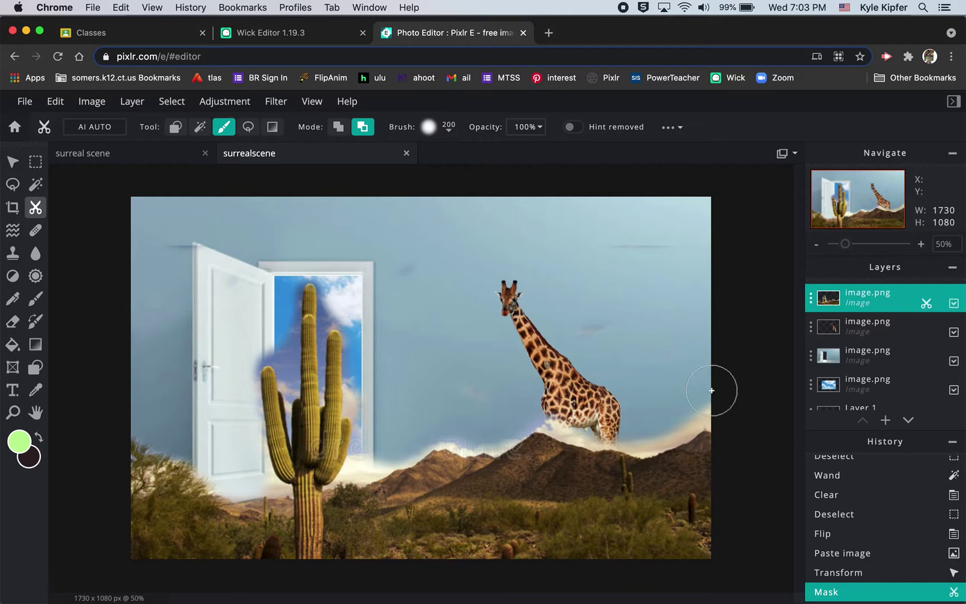
pyautogui.moveTo(718, 391)
pyautogui.mouseDown()
pyautogui.moveTo(632, 425)
pyautogui.moveTo(523, 402)
pyautogui.moveTo(484, 425)
pyautogui.moveTo(438, 421)
pyautogui.moveTo(406, 431)
pyautogui.moveTo(376, 451)
pyautogui.mouseUp()
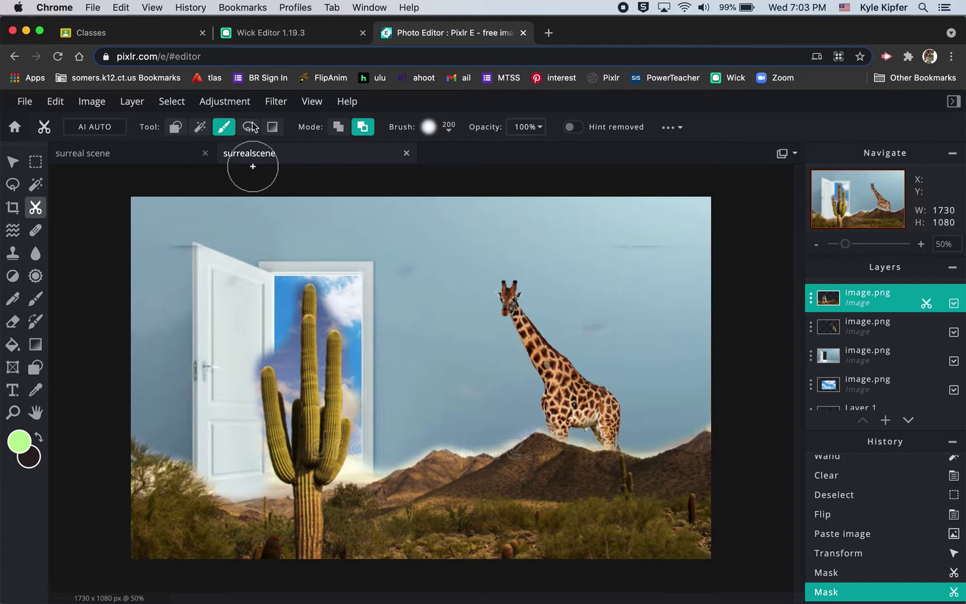
# Switch to a soft 30 px brush and mask the leftover sky along the cactus's right side.
pyautogui.click(449, 129)
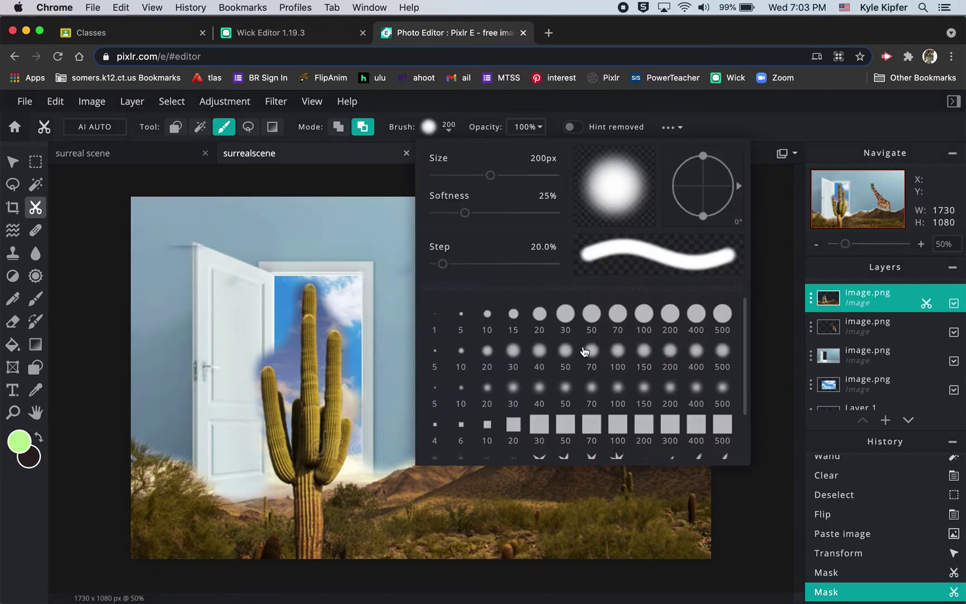
pyautogui.click(540, 360)
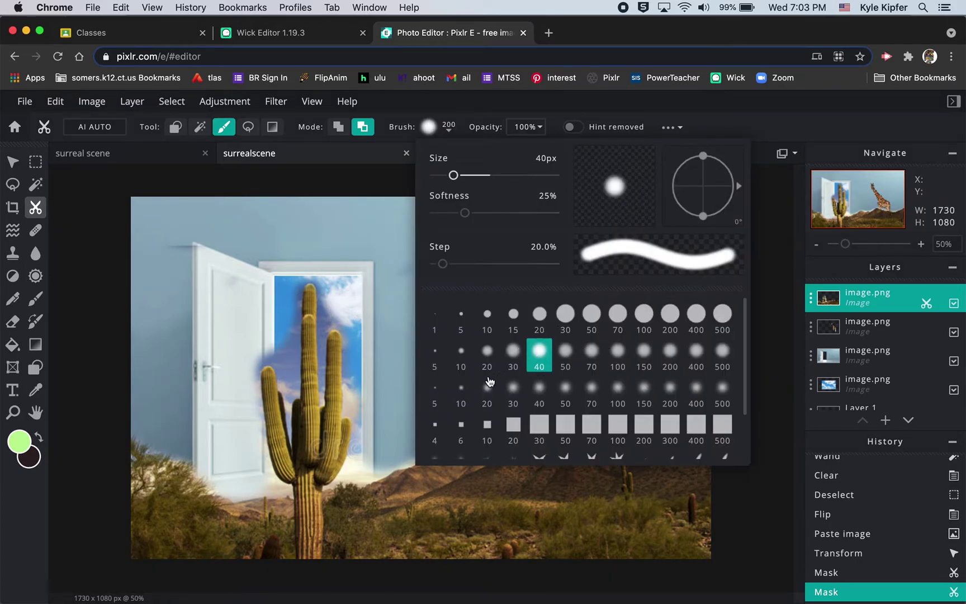
pyautogui.click(514, 352)
pyautogui.click(364, 457)
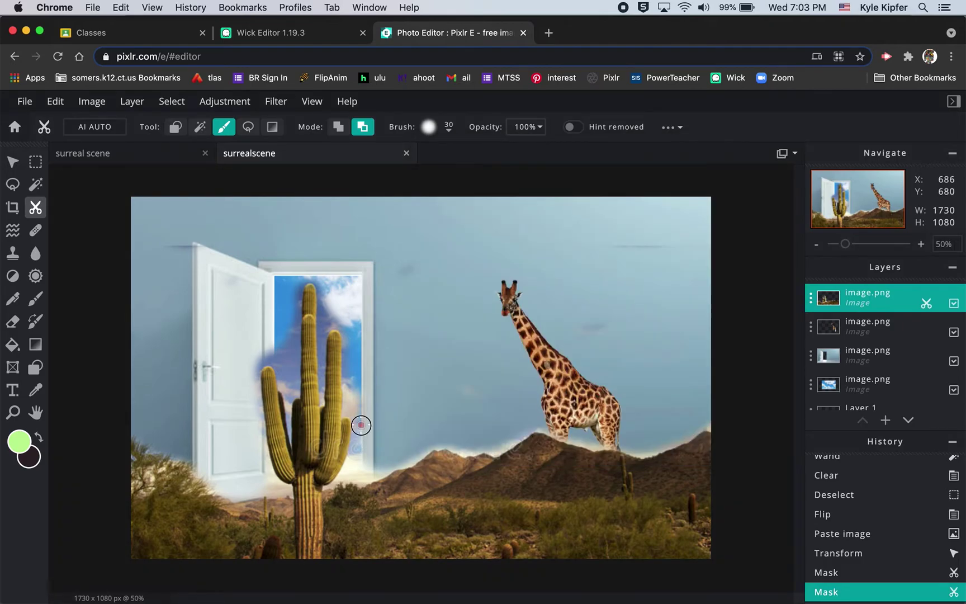
pyautogui.moveTo(361, 425)
pyautogui.mouseDown()
pyautogui.moveTo(352, 467)
pyautogui.moveTo(358, 419)
pyautogui.moveTo(339, 478)
pyautogui.moveTo(364, 452)
pyautogui.moveTo(350, 480)
pyautogui.moveTo(379, 475)
pyautogui.mouseUp()
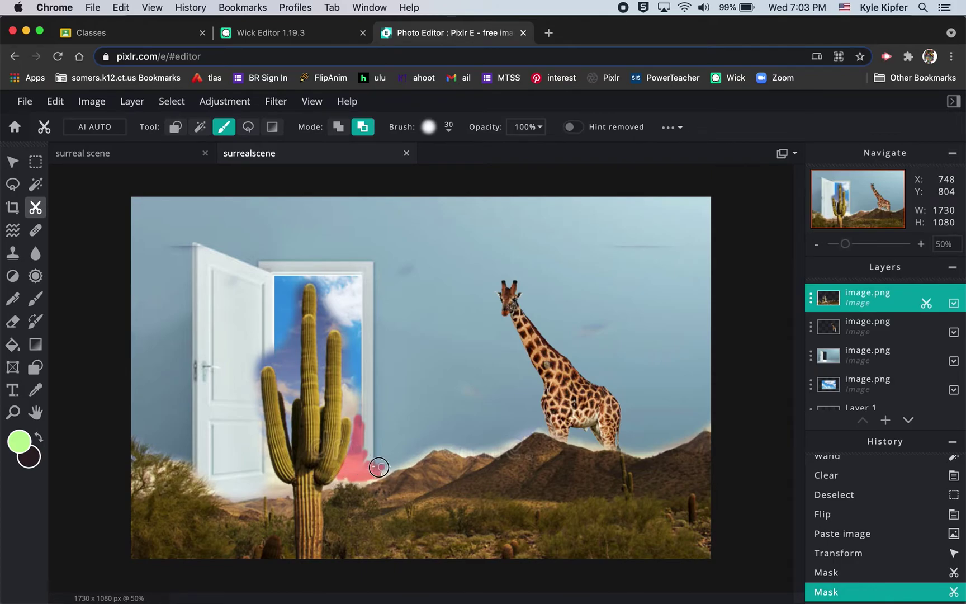
pyautogui.moveTo(376, 473); pyautogui.dragTo(372, 469)
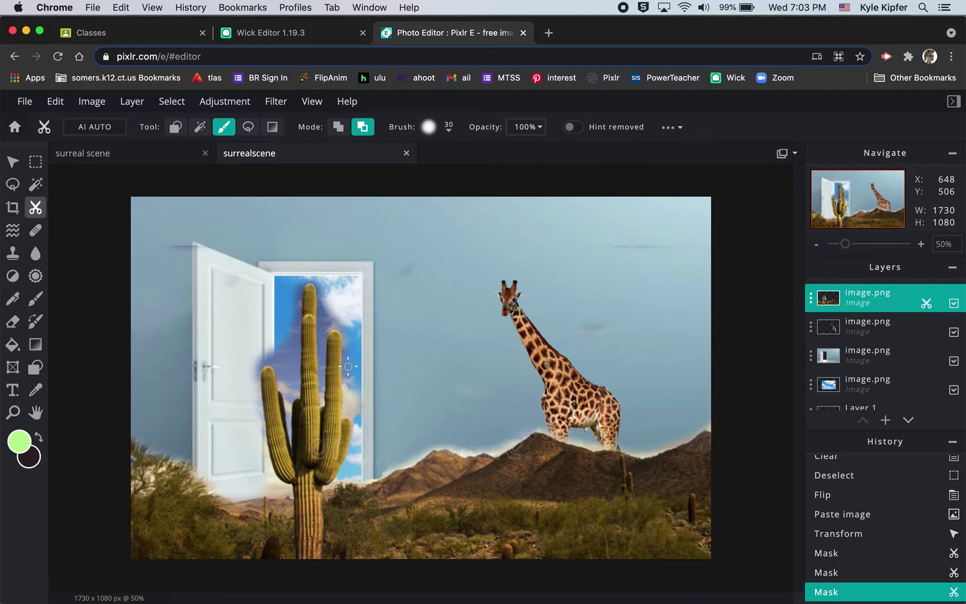
pyautogui.moveTo(348, 366)
pyautogui.mouseDown()
pyautogui.moveTo(345, 412)
pyautogui.moveTo(355, 418)
pyautogui.moveTo(353, 398)
pyautogui.moveTo(349, 418)
pyautogui.mouseUp()
pyautogui.moveTo(355, 378)
pyautogui.mouseDown()
pyautogui.moveTo(344, 333)
pyautogui.moveTo(346, 394)
pyautogui.moveTo(363, 383)
pyautogui.moveTo(363, 399)
pyautogui.moveTo(352, 329)
pyautogui.moveTo(349, 341)
pyautogui.moveTo(345, 314)
pyautogui.moveTo(338, 325)
pyautogui.moveTo(347, 335)
pyautogui.moveTo(328, 332)
pyautogui.moveTo(342, 337)
pyautogui.moveTo(331, 313)
pyautogui.mouseUp()
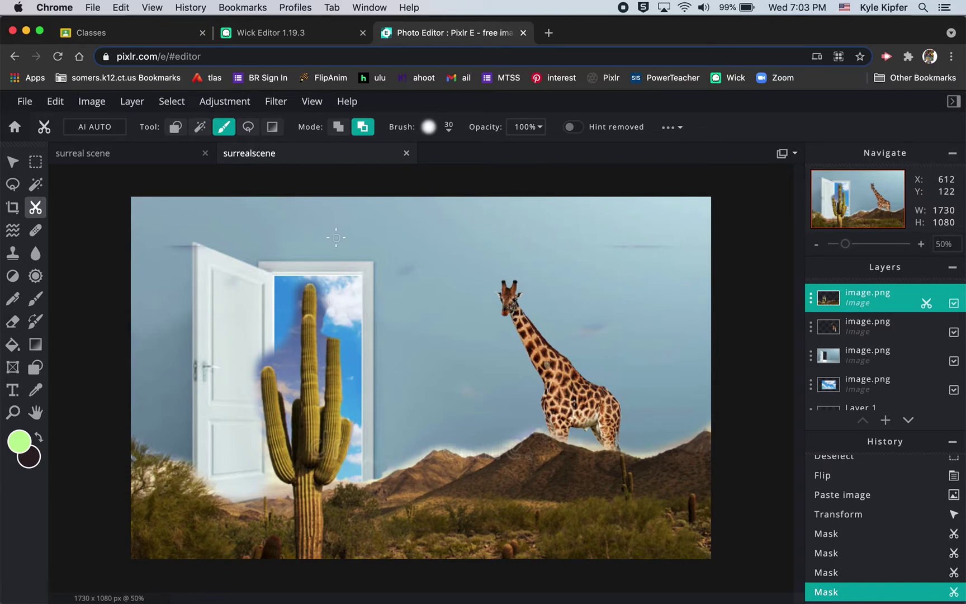
# Restore the cactus arm tip with Add to mask, then remove sky along the cactus.
pyautogui.click(338, 127)
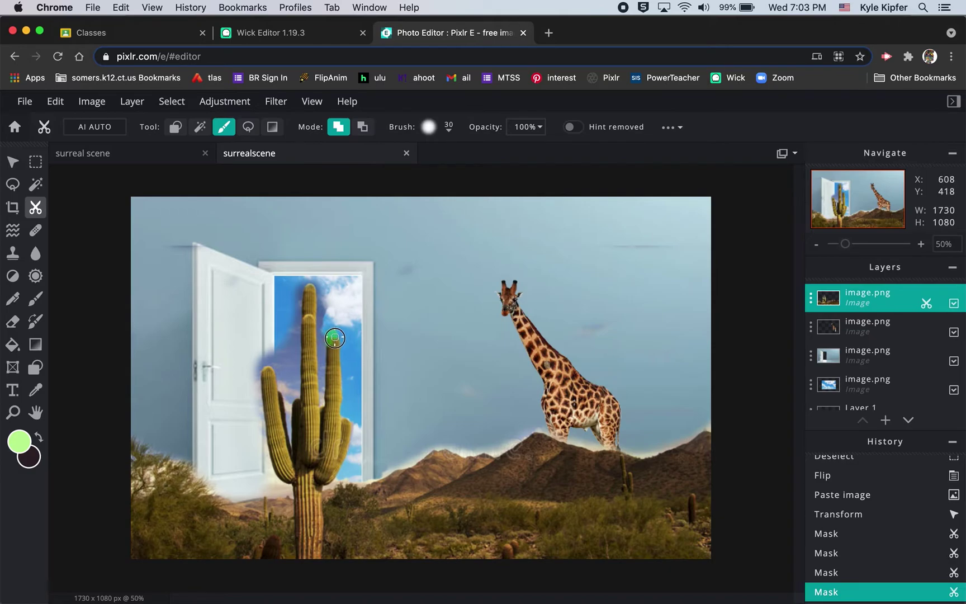
pyautogui.click(331, 339)
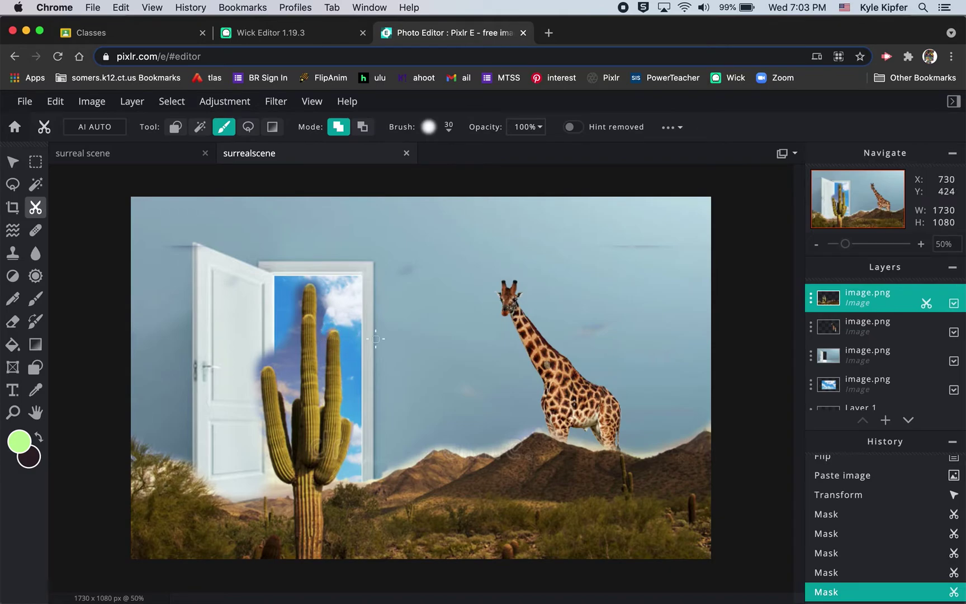
pyautogui.click(362, 127)
pyautogui.moveTo(331, 281)
pyautogui.mouseDown()
pyautogui.moveTo(331, 299)
pyautogui.moveTo(322, 289)
pyautogui.mouseUp()
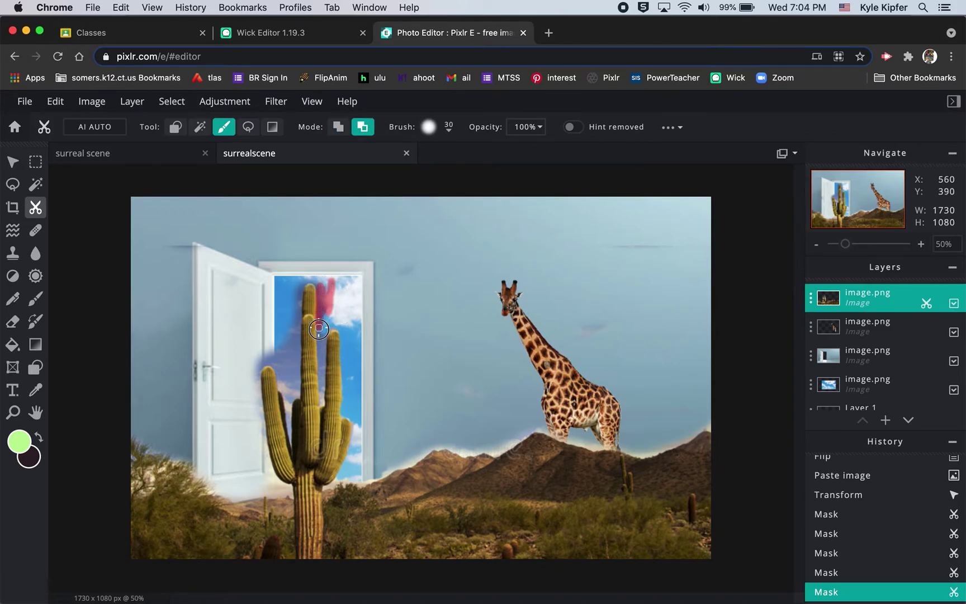
pyautogui.moveTo(318, 329)
pyautogui.mouseDown()
pyautogui.moveTo(322, 387)
pyautogui.moveTo(324, 319)
pyautogui.moveTo(333, 315)
pyautogui.mouseUp()
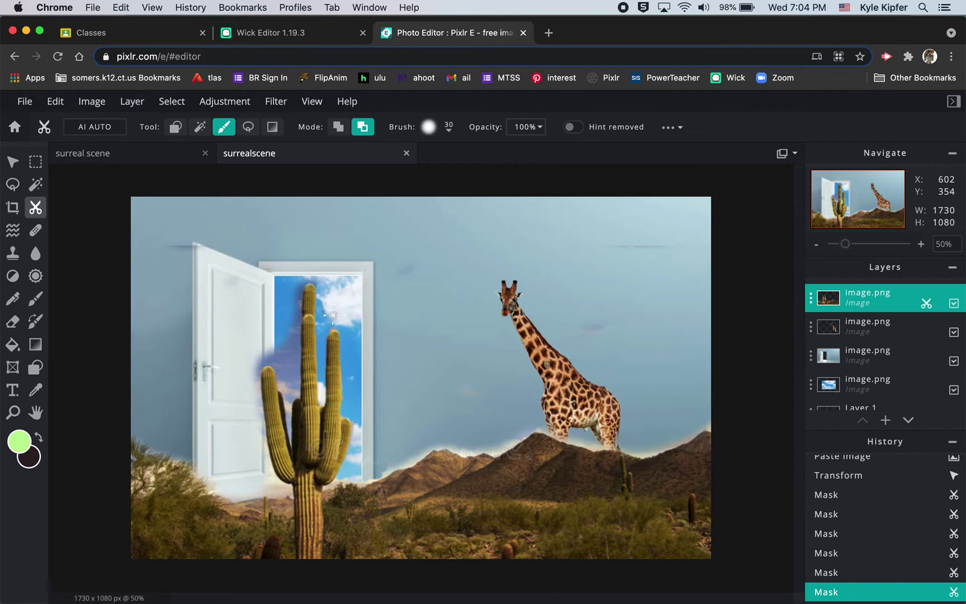
pyautogui.moveTo(307, 273)
pyautogui.mouseDown()
pyautogui.moveTo(290, 437)
pyautogui.moveTo(279, 367)
pyautogui.moveTo(263, 365)
pyautogui.moveTo(257, 378)
pyautogui.moveTo(260, 358)
pyautogui.moveTo(278, 359)
pyautogui.moveTo(290, 395)
pyautogui.moveTo(283, 353)
pyautogui.moveTo(269, 351)
pyautogui.moveTo(283, 341)
pyautogui.moveTo(292, 380)
pyautogui.moveTo(254, 350)
pyautogui.moveTo(257, 426)
pyautogui.mouseUp()
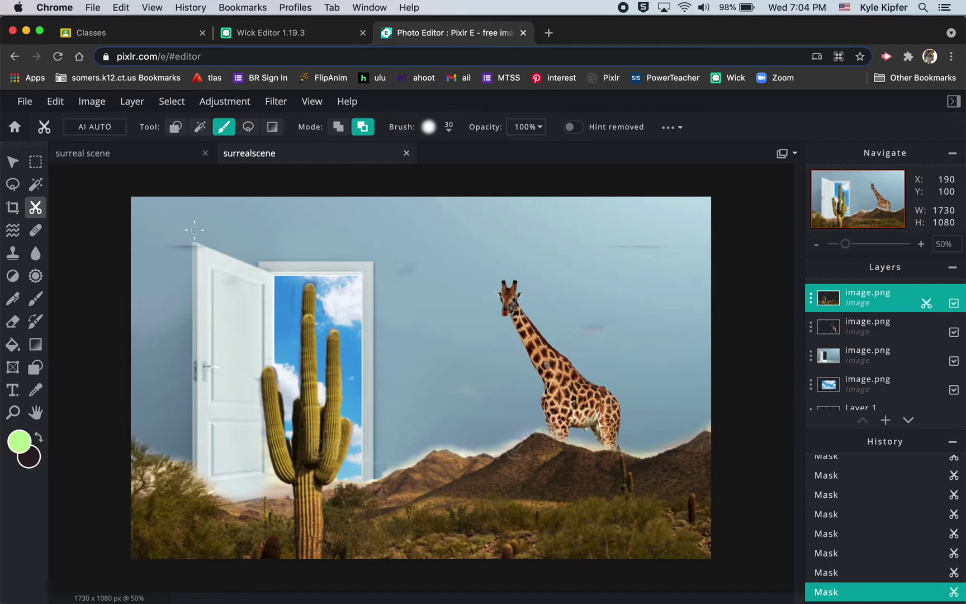
# Erase leftover desert sky around the door edges and beside the giraffe's neck.
pyautogui.moveTo(197, 249); pyautogui.dragTo(168, 249)
pyautogui.moveTo(235, 273)
pyautogui.mouseDown()
pyautogui.moveTo(231, 292)
pyautogui.moveTo(221, 278)
pyautogui.mouseUp()
pyautogui.moveTo(293, 282)
pyautogui.mouseDown()
pyautogui.moveTo(295, 322)
pyautogui.moveTo(294, 285)
pyautogui.moveTo(292, 302)
pyautogui.mouseUp()
pyautogui.moveTo(404, 273)
pyautogui.mouseDown()
pyautogui.moveTo(401, 253)
pyautogui.moveTo(419, 292)
pyautogui.mouseUp()
pyautogui.moveTo(581, 314)
pyautogui.mouseDown()
pyautogui.moveTo(599, 352)
pyautogui.moveTo(606, 335)
pyautogui.moveTo(581, 317)
pyautogui.mouseUp()
pyautogui.moveTo(638, 248)
pyautogui.mouseDown()
pyautogui.moveTo(691, 247)
pyautogui.moveTo(643, 244)
pyautogui.mouseUp()
# Hide the cloud, room wall and giraffe layers.
pyautogui.scroll(-1, 930, 354)
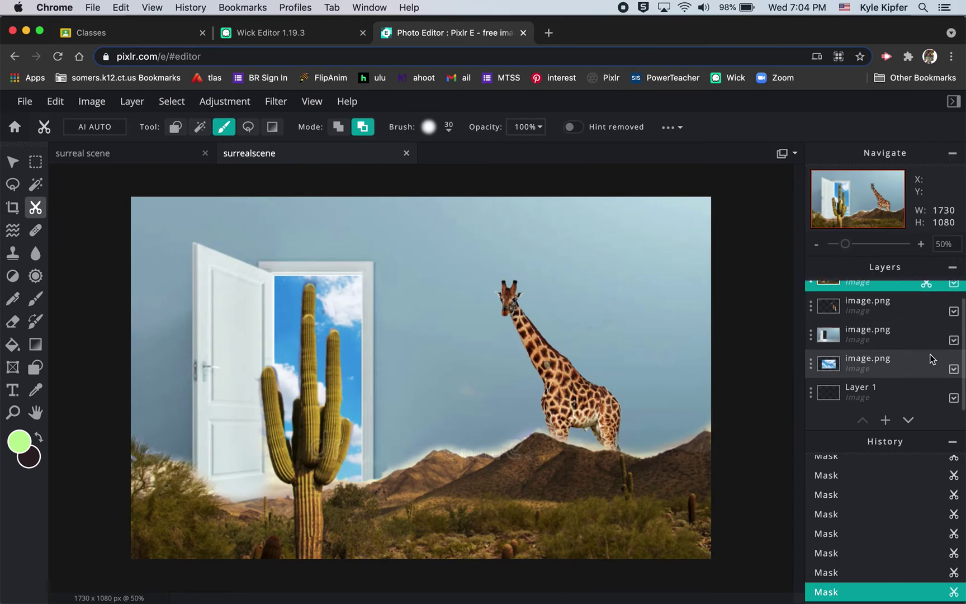
pyautogui.click(954, 370)
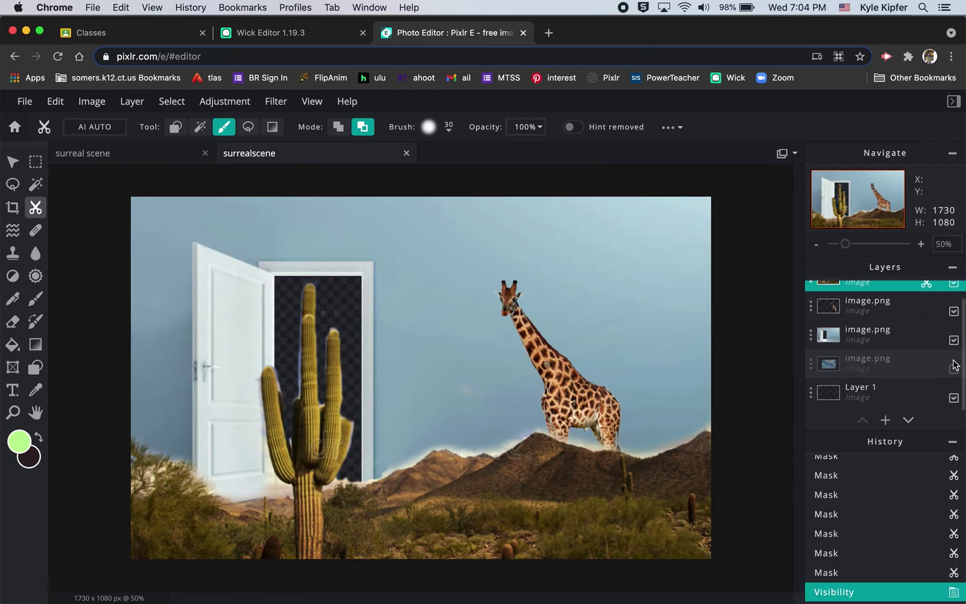
pyautogui.click(954, 340)
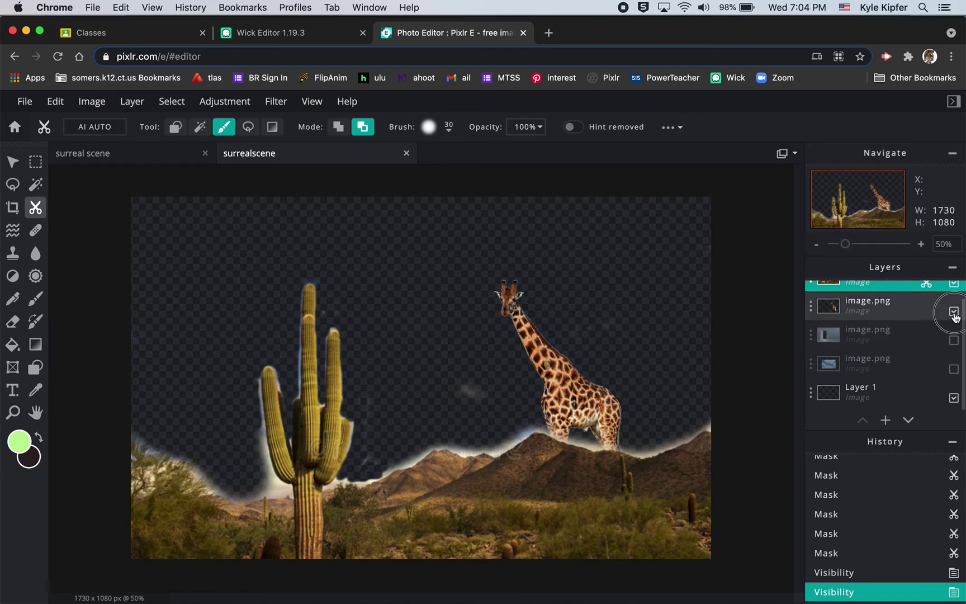
pyautogui.click(954, 312)
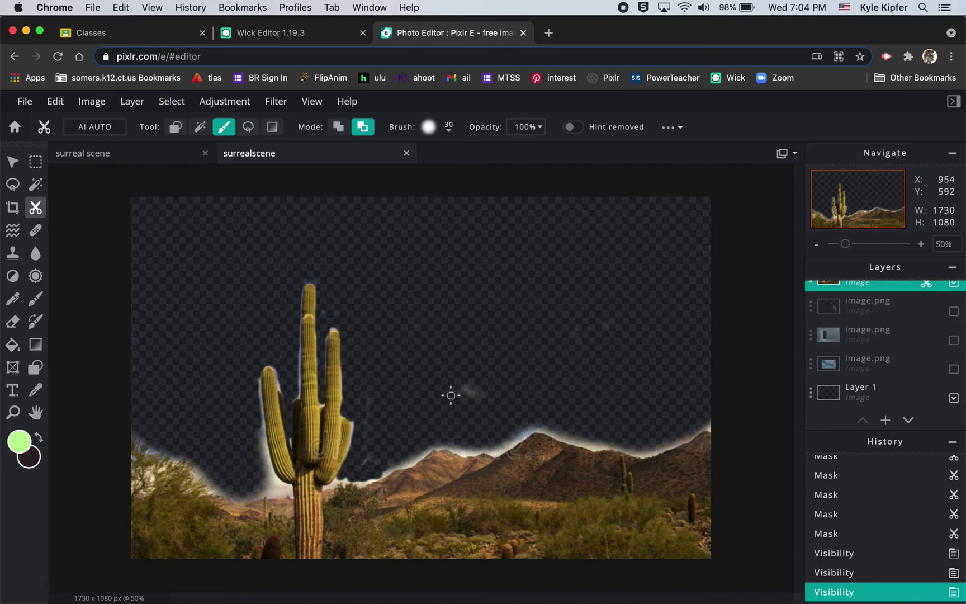
# Erase the stray sky specks left in the desert cutout's transparent sky.
pyautogui.moveTo(472, 383)
pyautogui.mouseDown()
pyautogui.moveTo(457, 397)
pyautogui.moveTo(449, 390)
pyautogui.moveTo(474, 384)
pyautogui.moveTo(496, 408)
pyautogui.moveTo(503, 400)
pyautogui.mouseUp()
pyautogui.moveTo(569, 349)
pyautogui.mouseDown()
pyautogui.moveTo(610, 339)
pyautogui.moveTo(698, 246)
pyautogui.moveTo(715, 319)
pyautogui.moveTo(691, 364)
pyautogui.mouseUp()
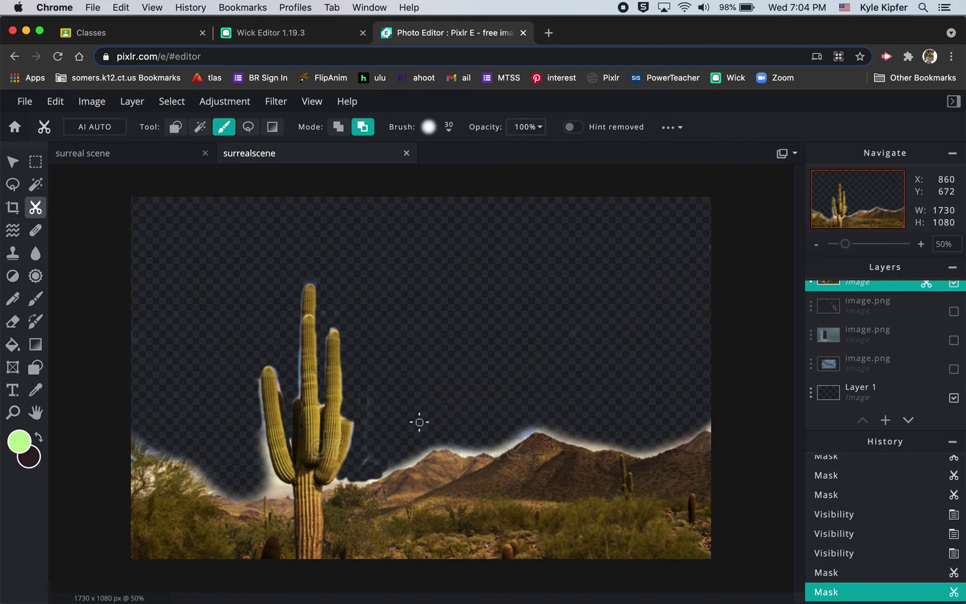
pyautogui.moveTo(363, 400)
pyautogui.mouseDown()
pyautogui.moveTo(368, 469)
pyautogui.moveTo(388, 459)
pyautogui.moveTo(457, 366)
pyautogui.moveTo(551, 322)
pyautogui.mouseUp()
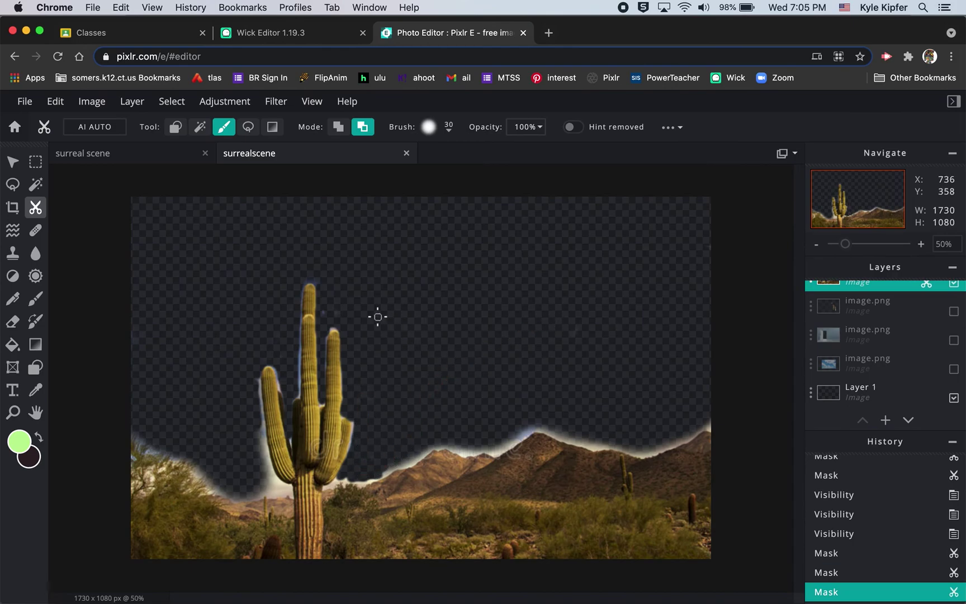
pyautogui.moveTo(128, 337)
pyautogui.mouseDown()
pyautogui.moveTo(191, 348)
pyautogui.moveTo(208, 327)
pyautogui.mouseUp()
pyautogui.moveTo(324, 313); pyautogui.dragTo(356, 307)
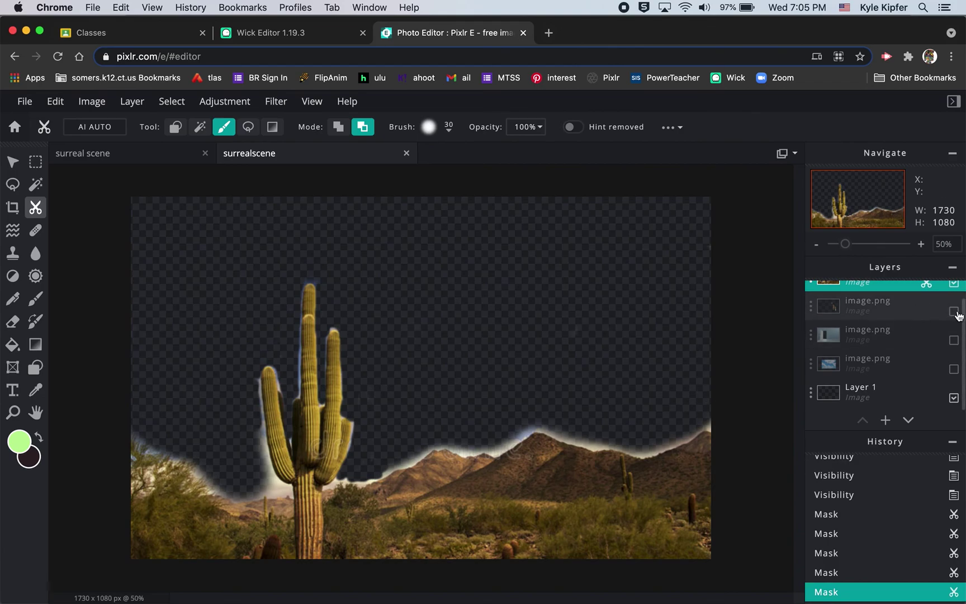
# Turn visibility back on for the giraffe, room-and-door, and cloud sky image.png layers.
pyautogui.click(954, 311)
pyautogui.click(954, 340)
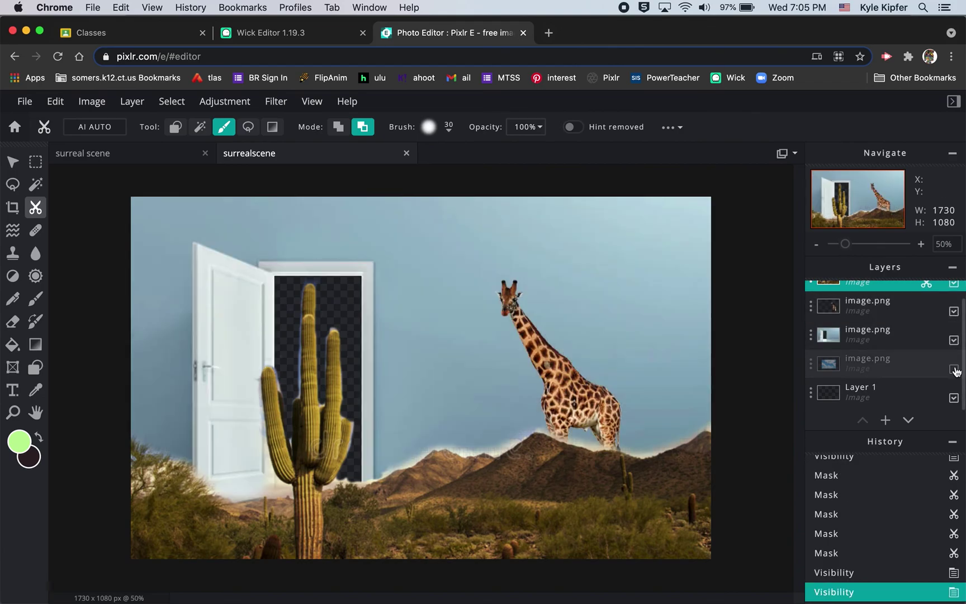
pyautogui.click(955, 369)
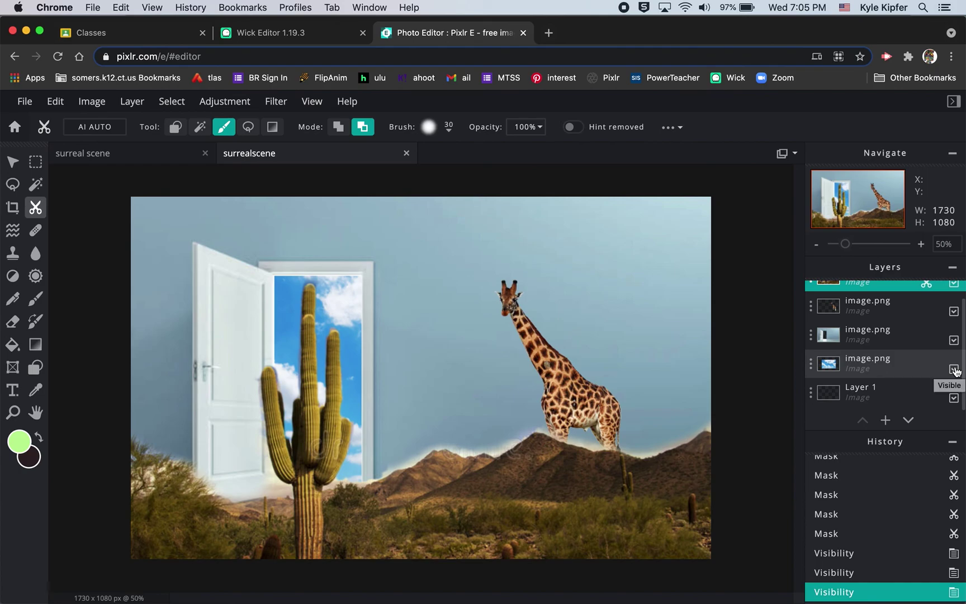